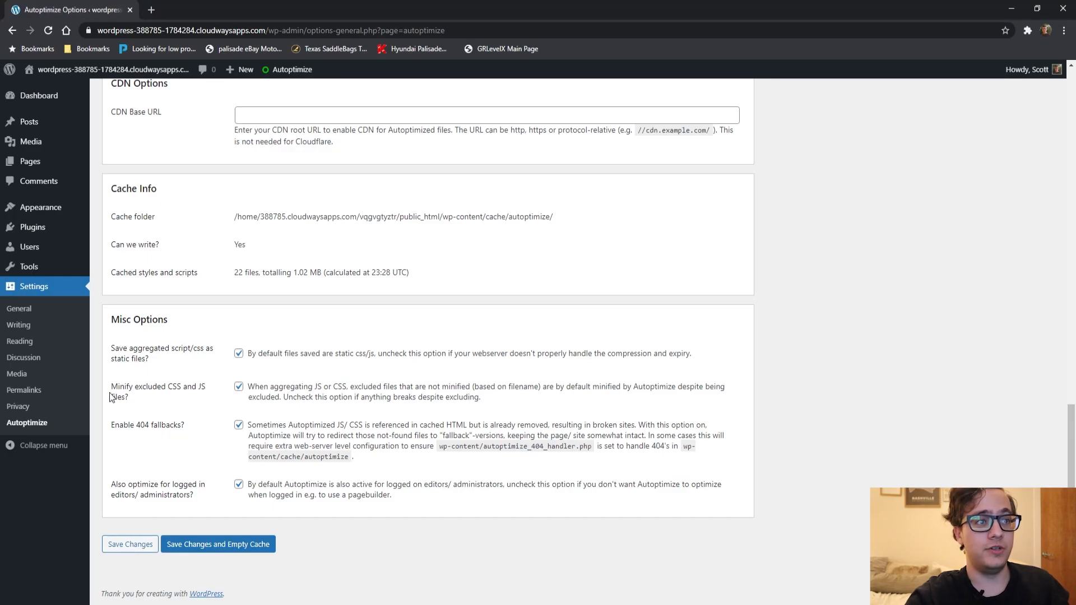
- Review the Autoptimize JavaScript and CSS settings, focusing on the Optimize JavaScript Code option
scroll(193, 378, "up", 15)
scroll(193, 373, "up", 3)
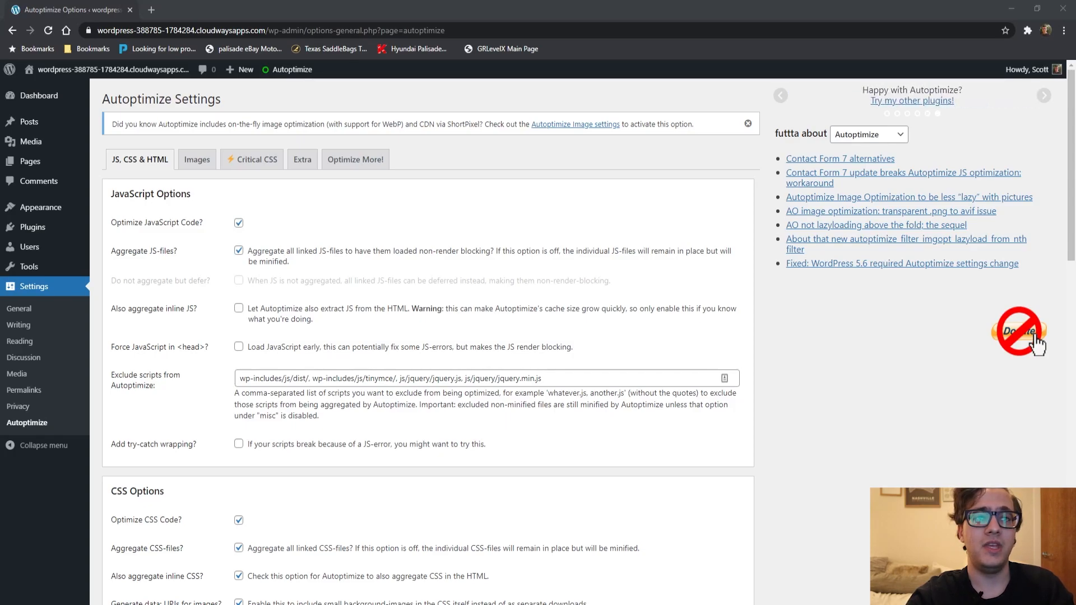
scroll(118, 470, "down", 4)
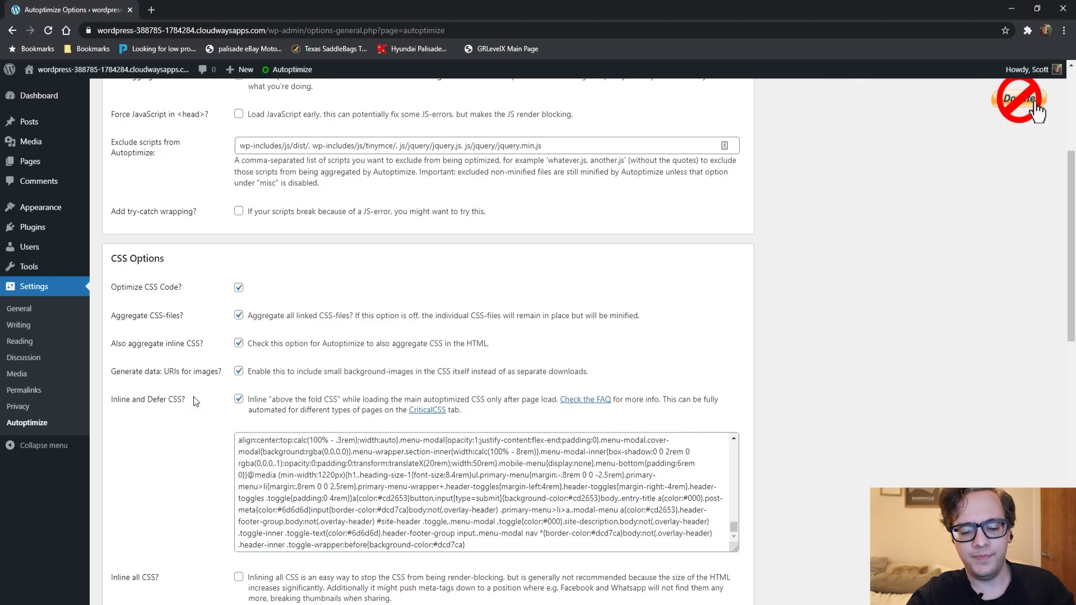
scroll(195, 402, "up", 5)
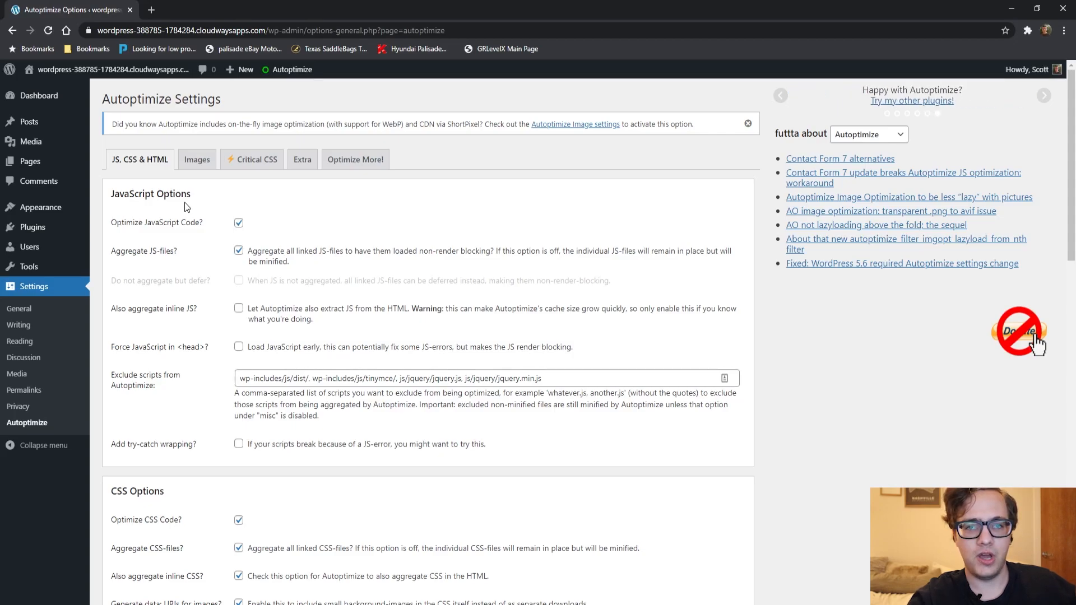
left_click_drag(192, 198, 205, 234)
left_click(137, 217)
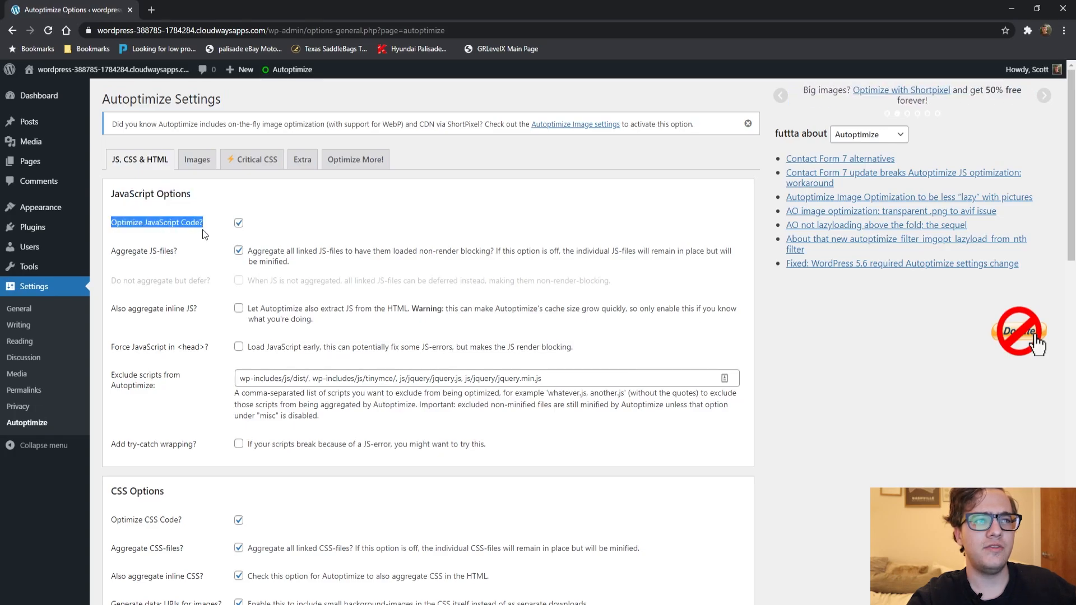
left_click(205, 235)
left_click(239, 222)
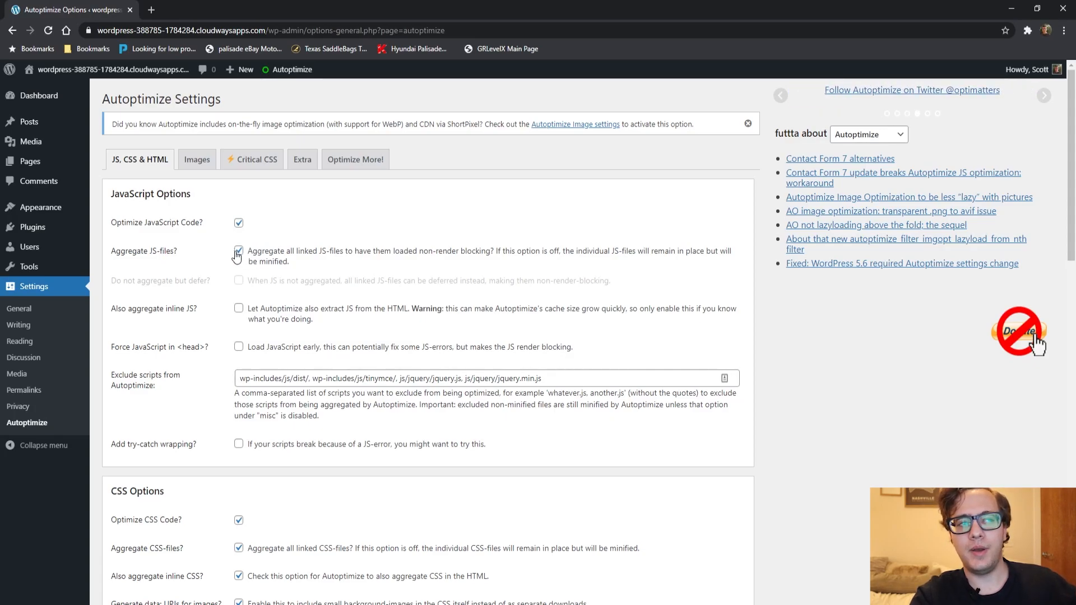
- Try replacing Aggregate JS-files with Do not aggregate but defer, and restore Aggregate JS-files
left_click(239, 253)
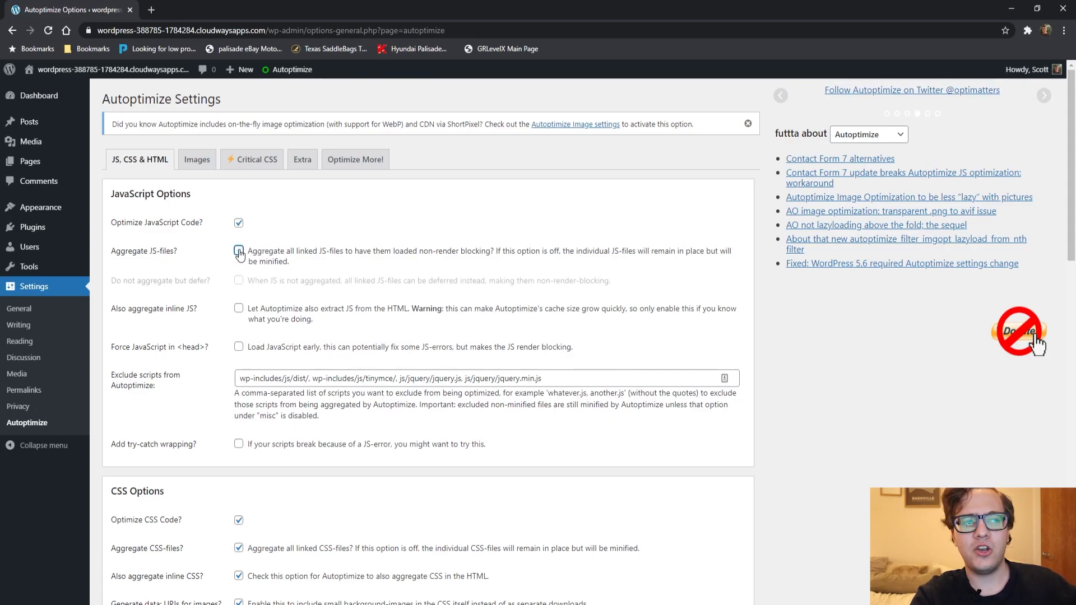
left_click(238, 281)
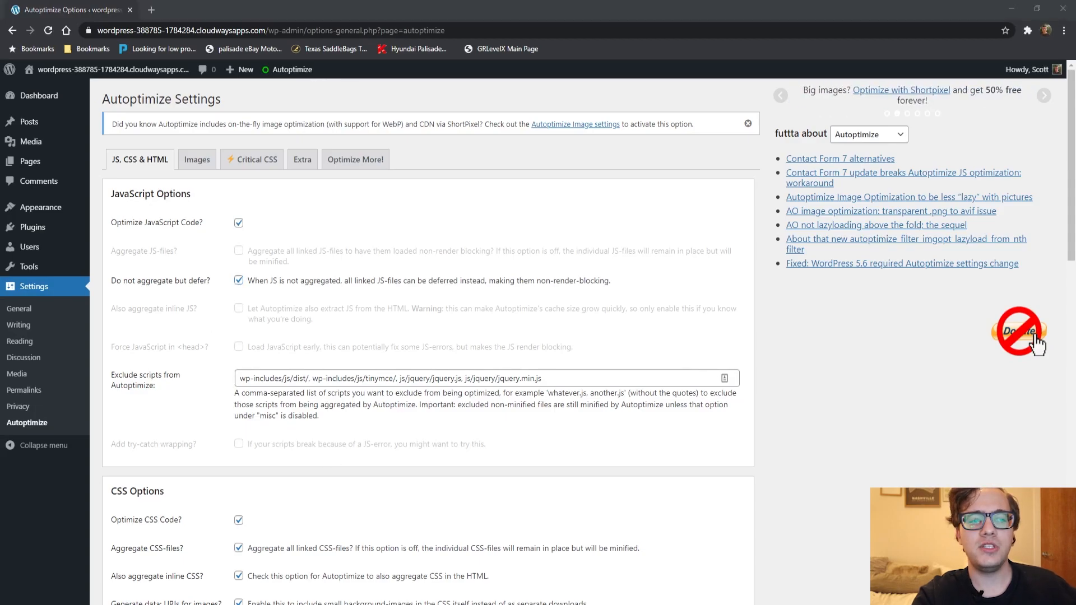
key("alt+Tab")
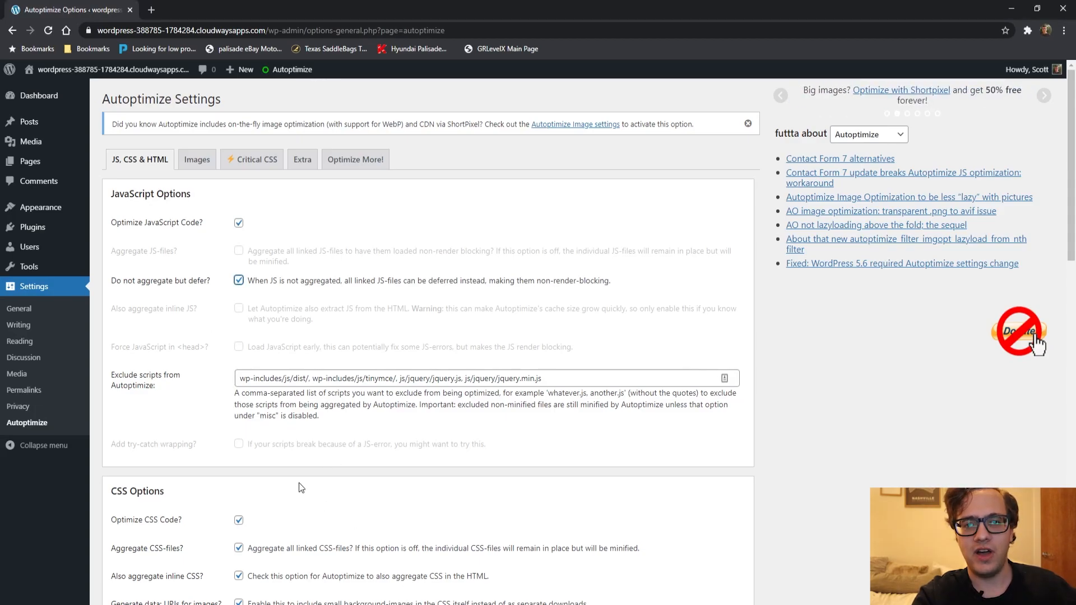
left_click(240, 279)
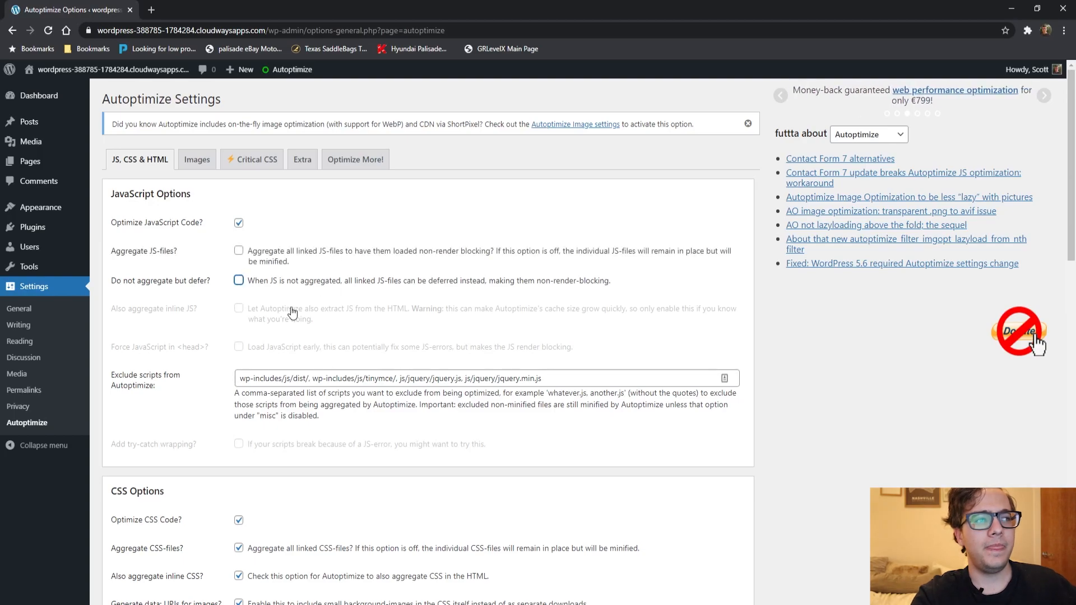
left_click(240, 252)
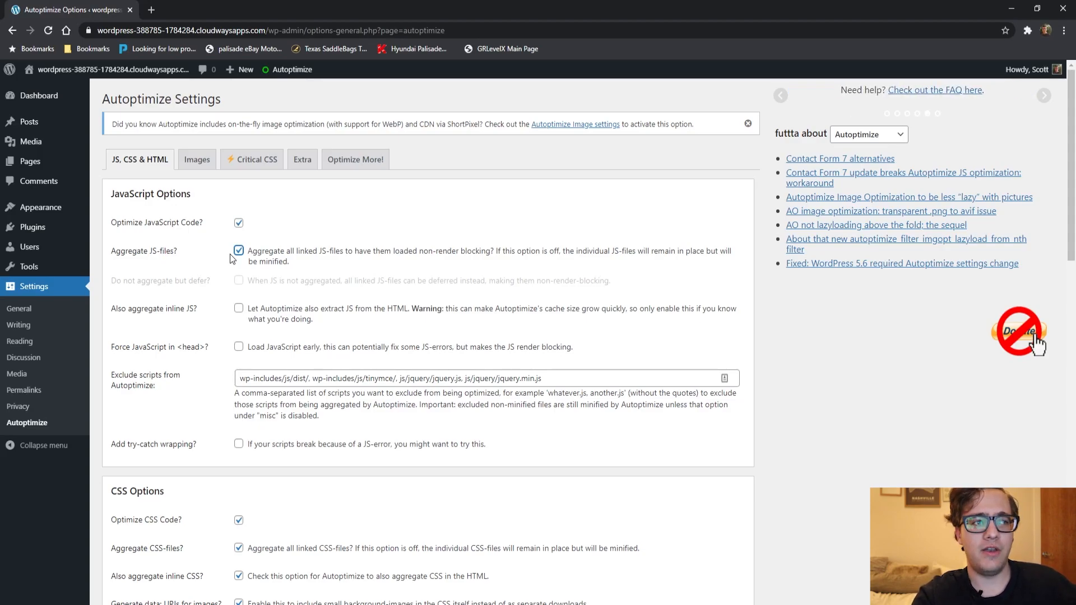
- Examine the options for aggregating inline JS, forcing JavaScript in the head, and excluding scripts from Autoptimize
left_click_drag(203, 315, 116, 318)
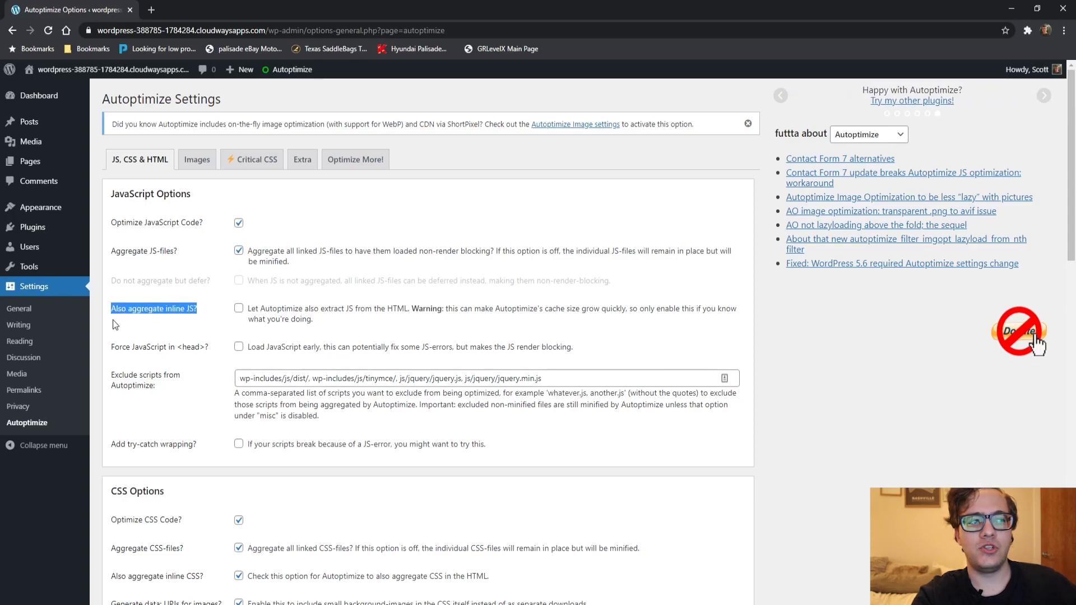
left_click(124, 329)
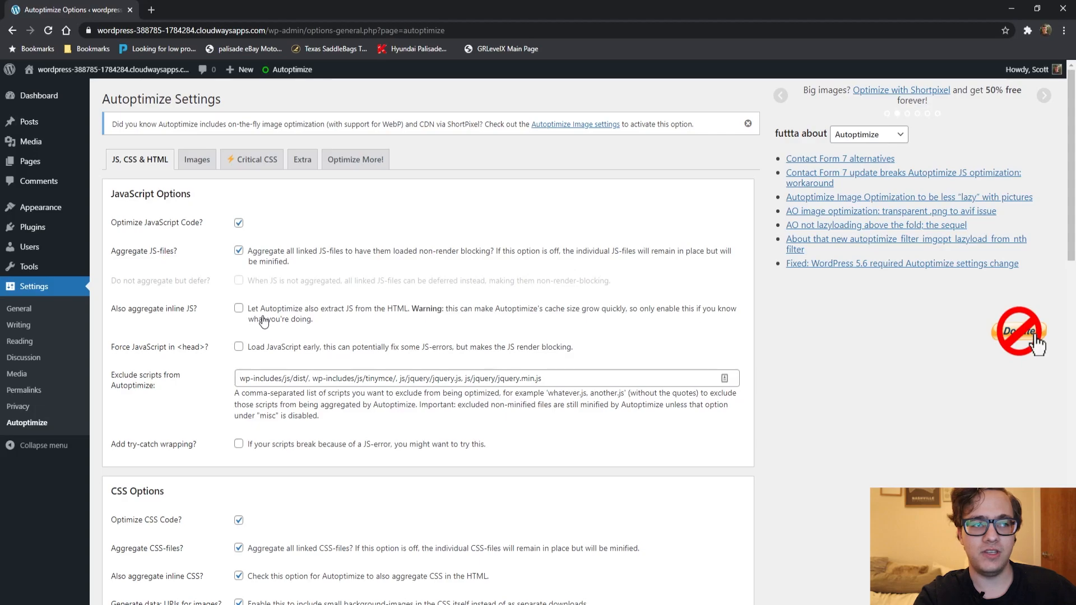
scroll(246, 314, "down", 1)
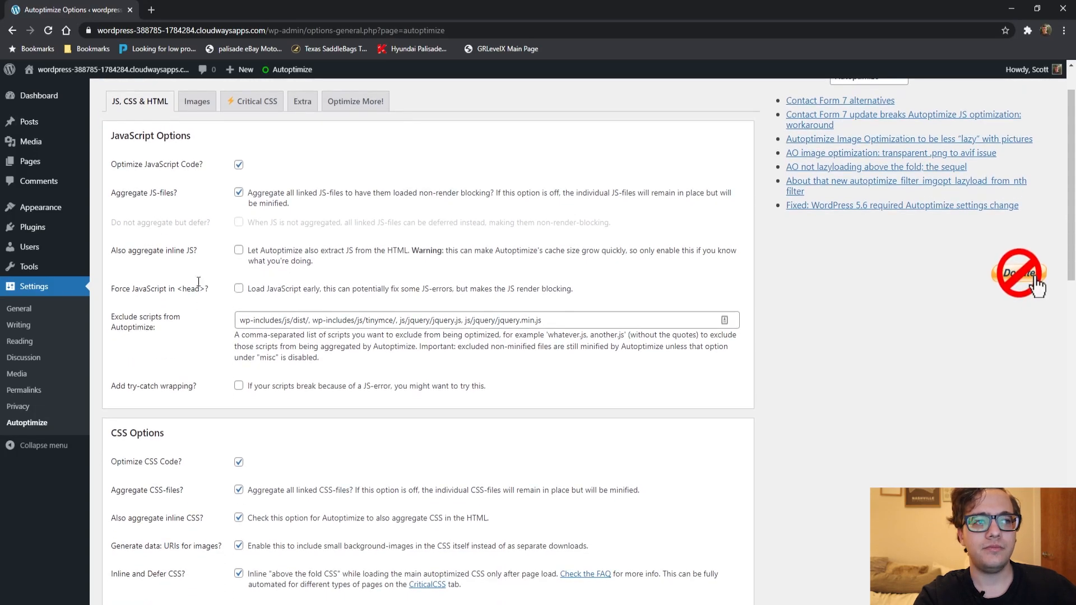
left_click_drag(164, 291, 186, 295)
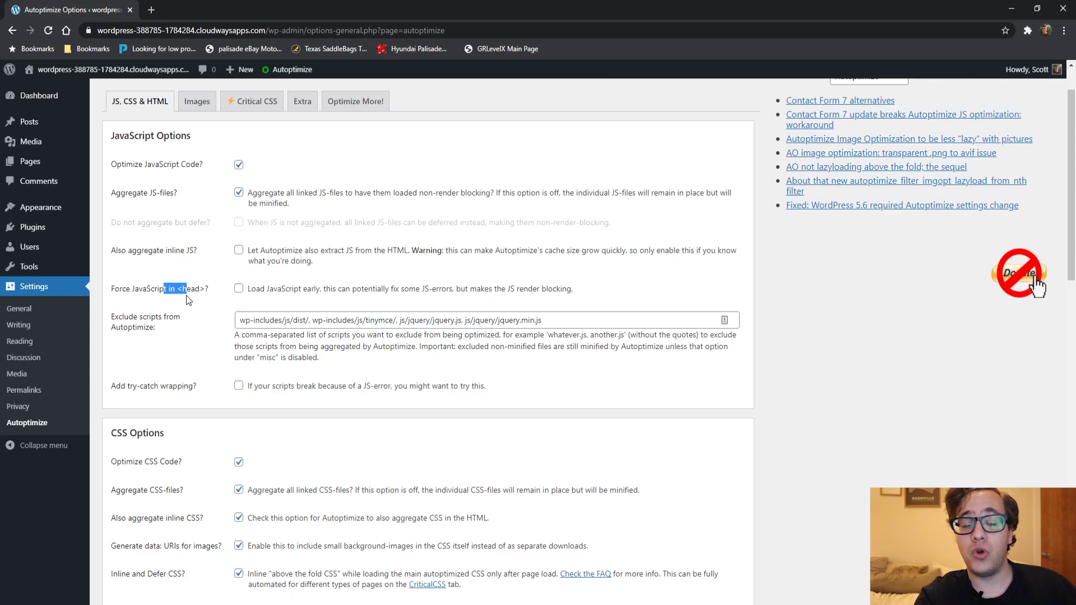
left_click(467, 320)
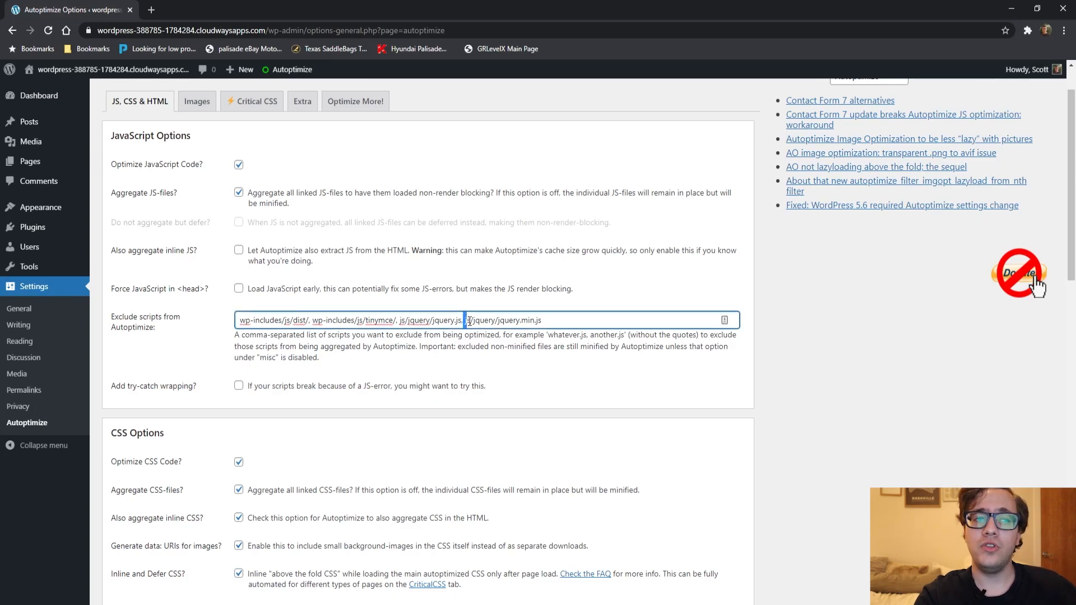
left_click_drag(467, 320, 548, 323)
left_click(549, 324)
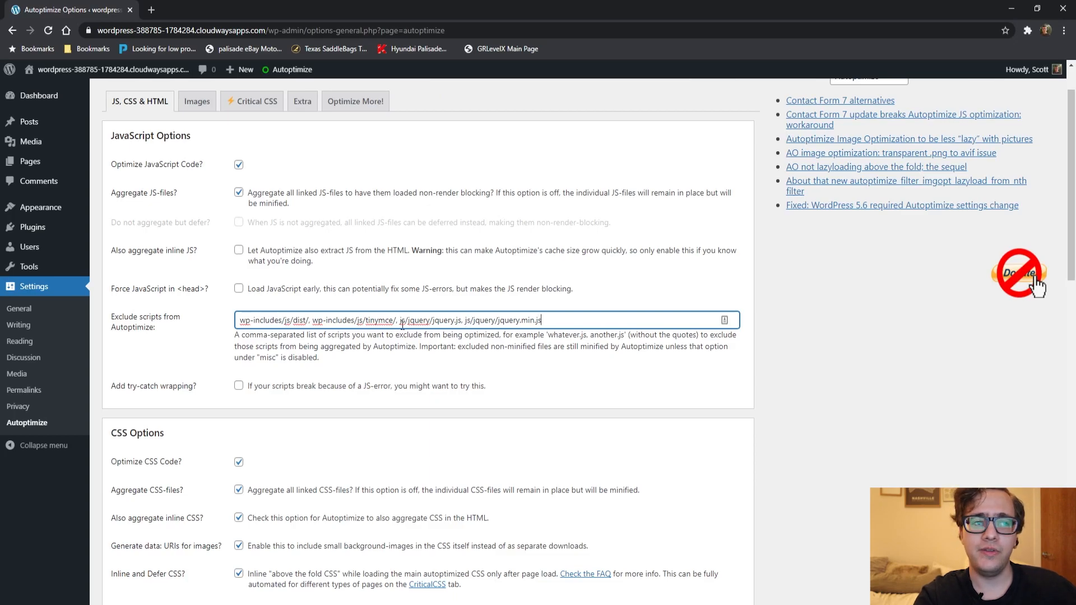
left_click_drag(402, 324, 568, 345)
left_click(576, 321)
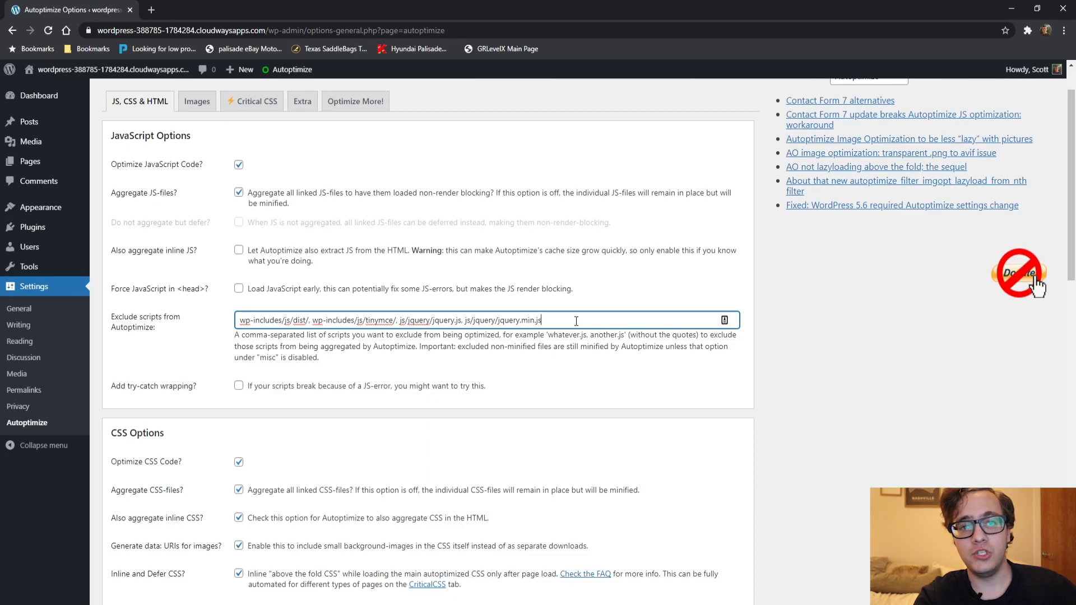
left_click(140, 286)
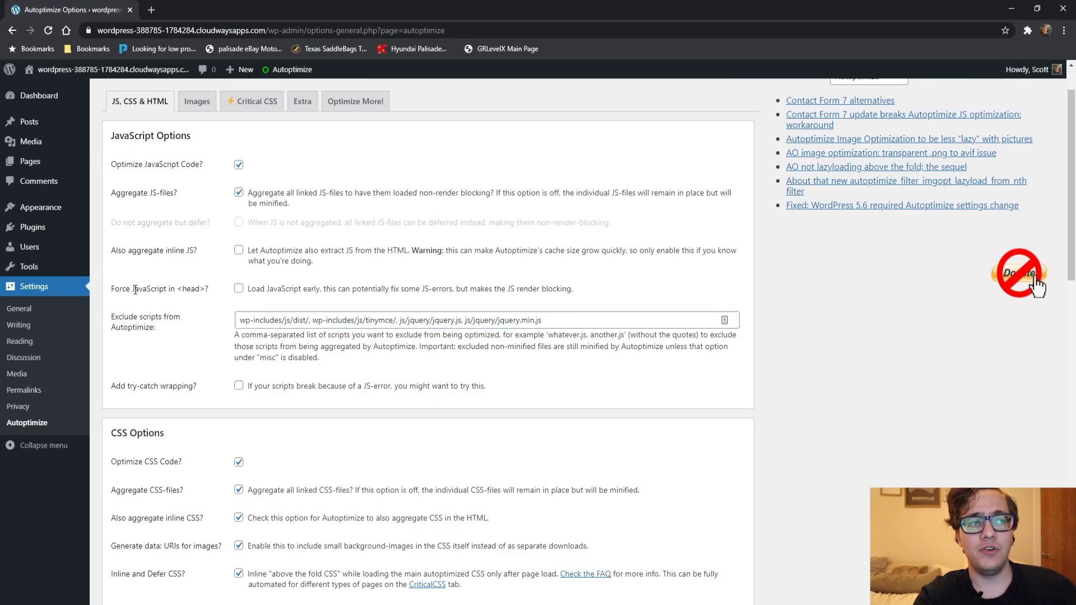
triple_click(137, 289)
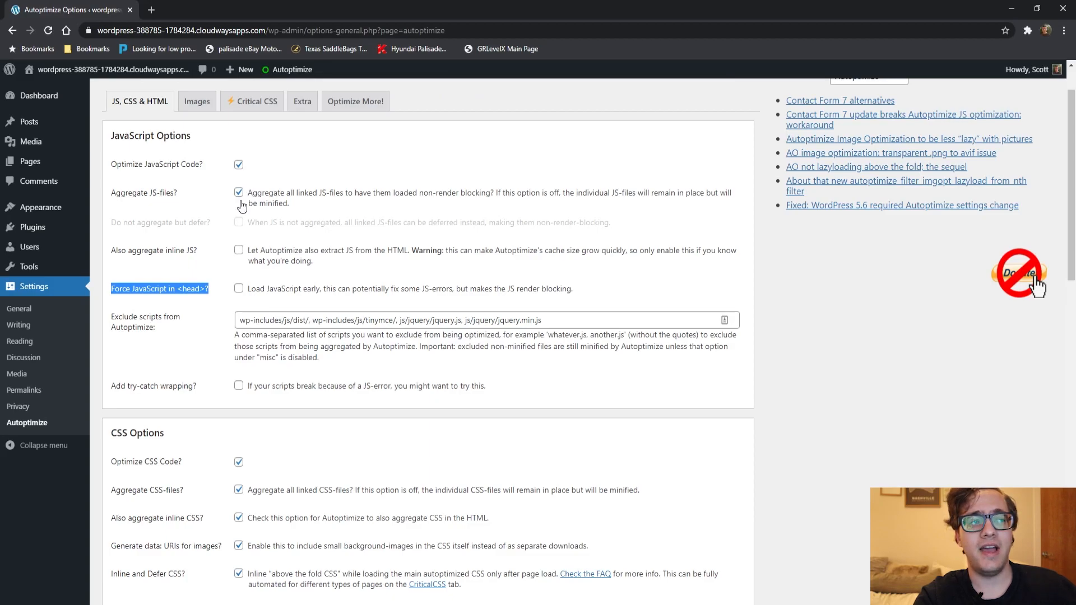
- Swap JS aggregation for deferring once more to compare the two options, and re-enable Aggregate JS-files
left_click(239, 193)
left_click(241, 222)
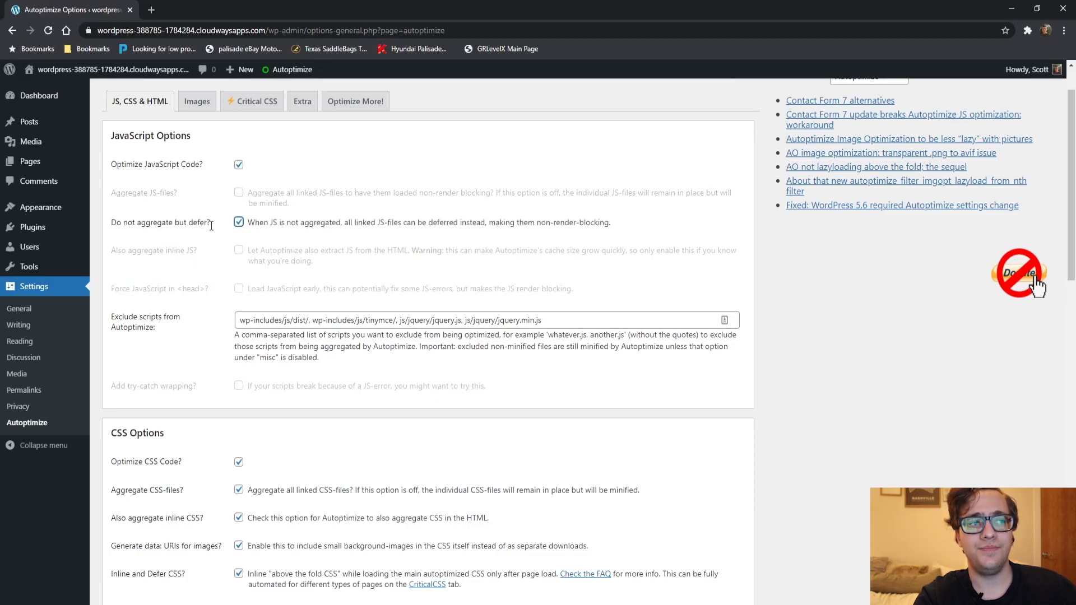
left_click(240, 223)
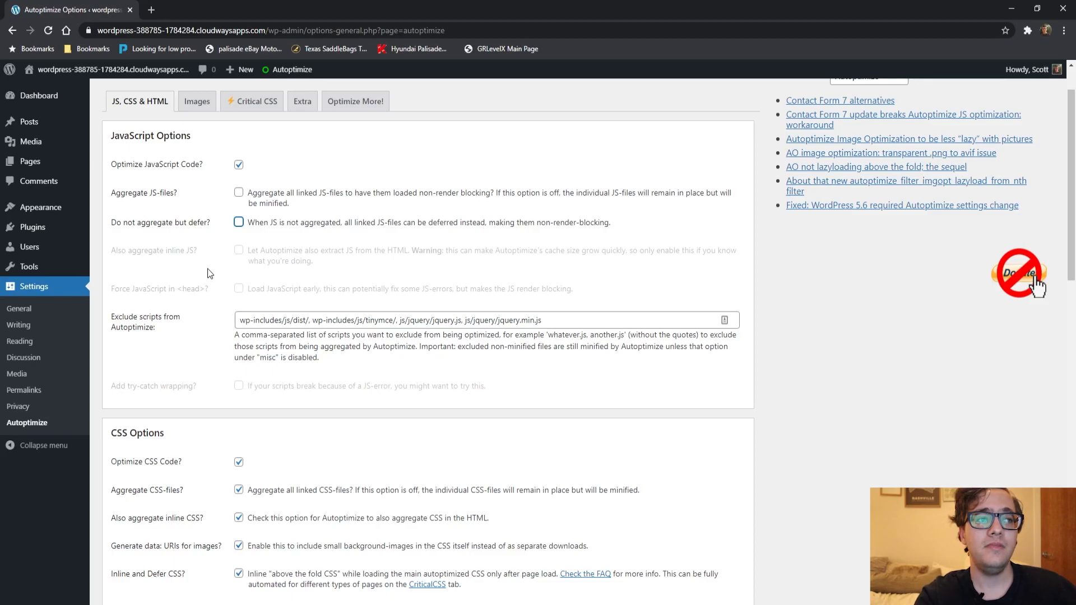
left_click(239, 193)
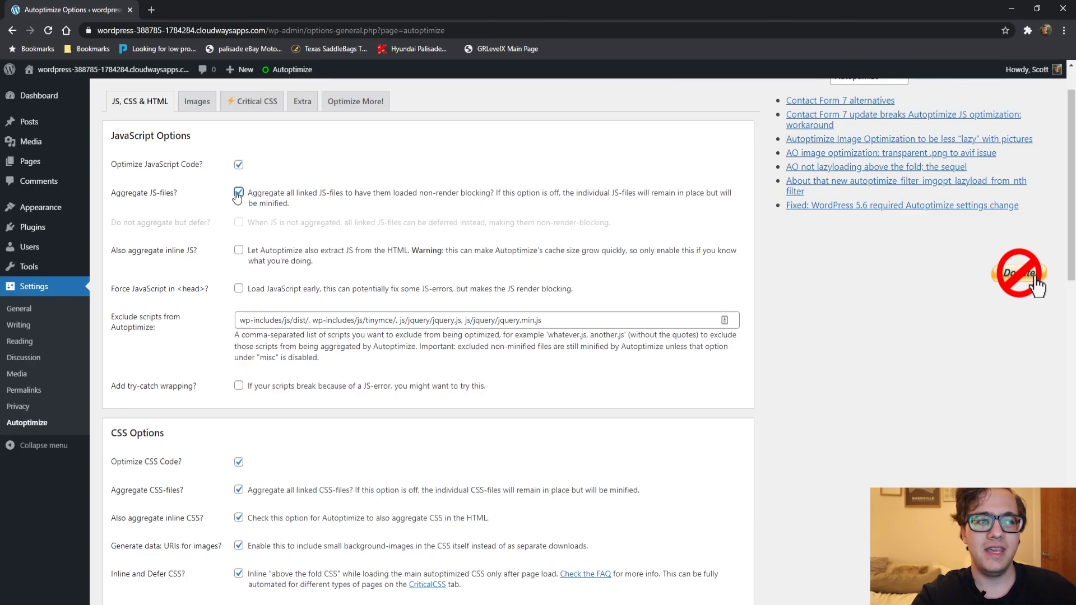
- Examine the try-catch wrapping option and the CSS options for aggregating files, inline CSS and generating data URIs for images
scroll(267, 319, "down", 1)
left_click_drag(218, 332, 135, 323)
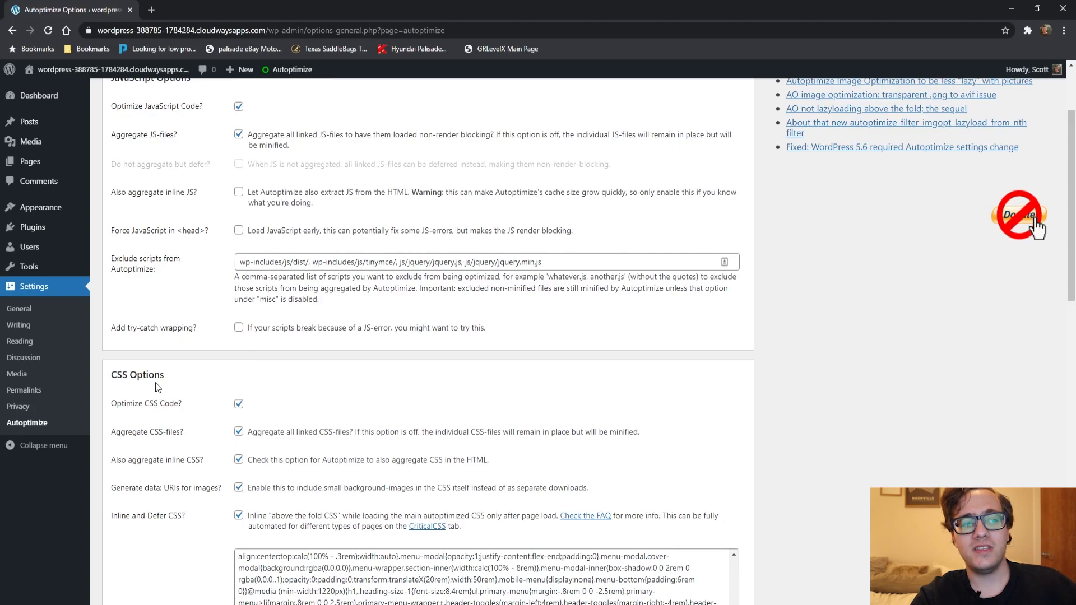
scroll(158, 388, "down", 3)
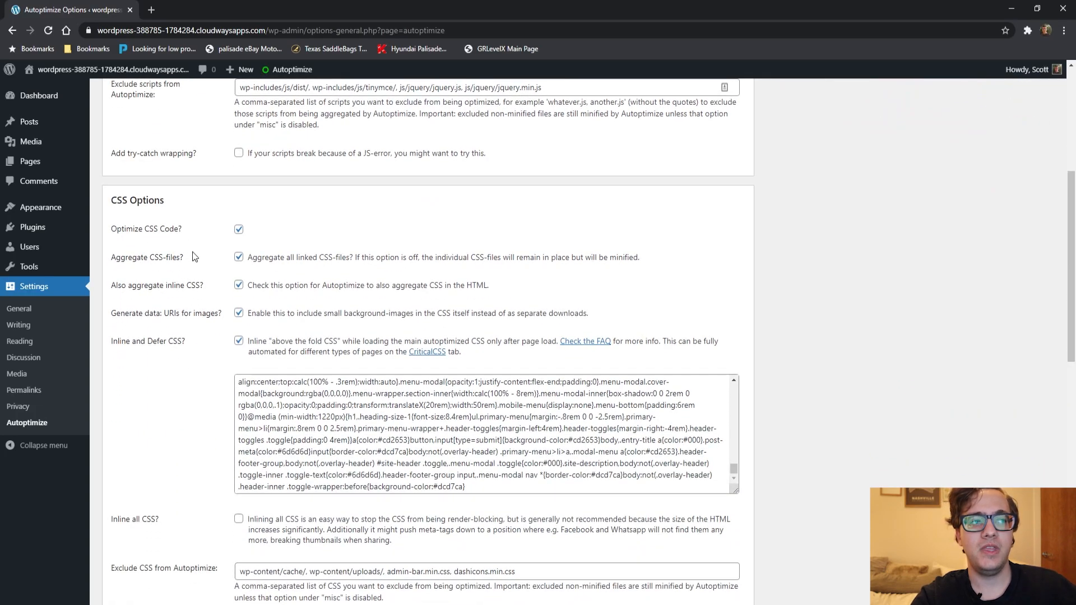
left_click_drag(193, 254, 124, 261)
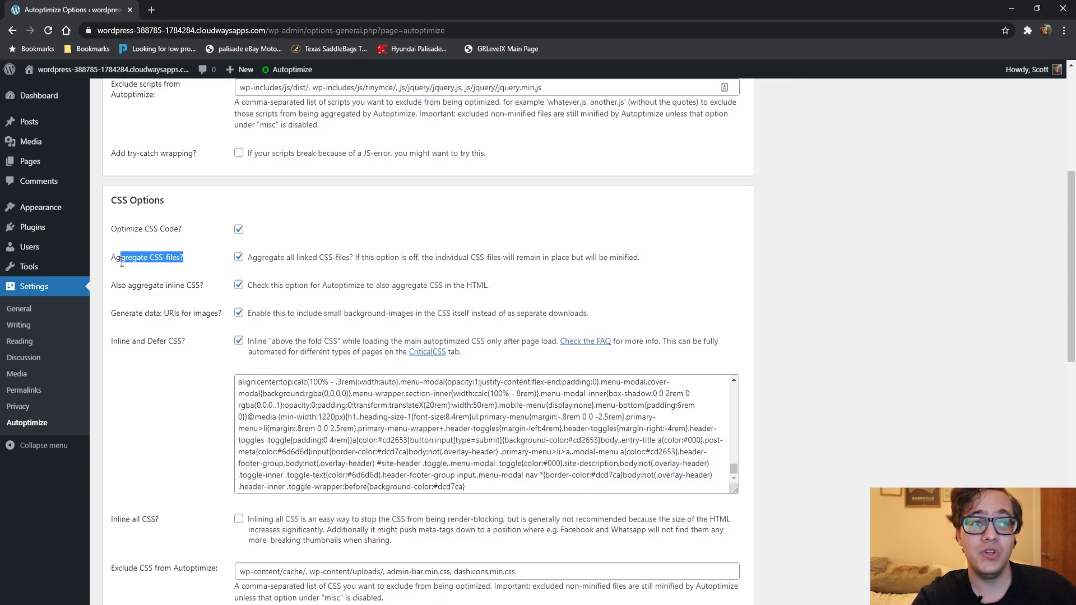
triple_click(159, 286)
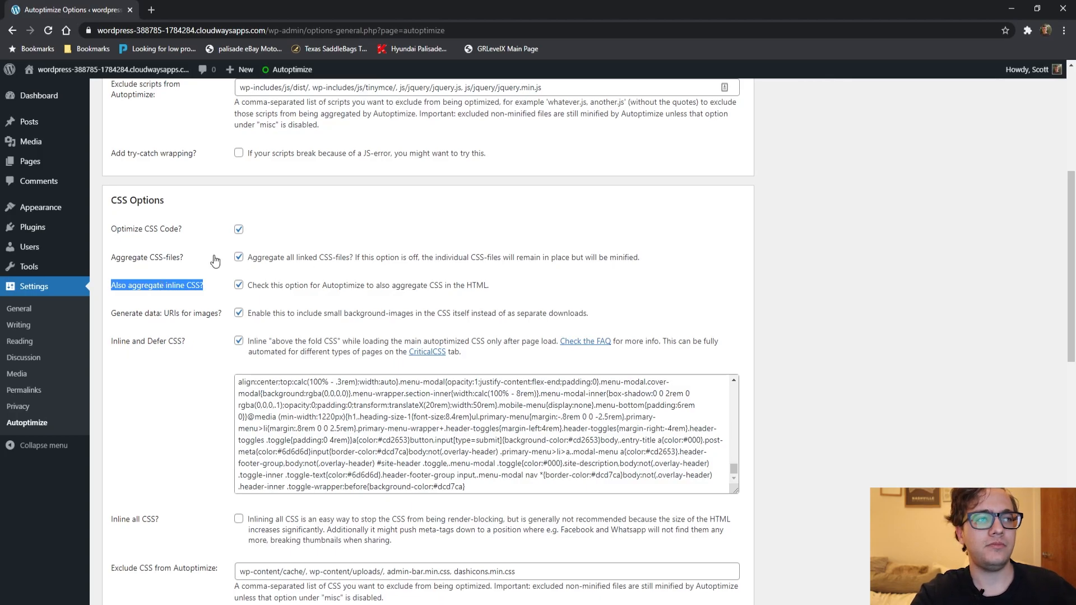
triple_click(164, 313)
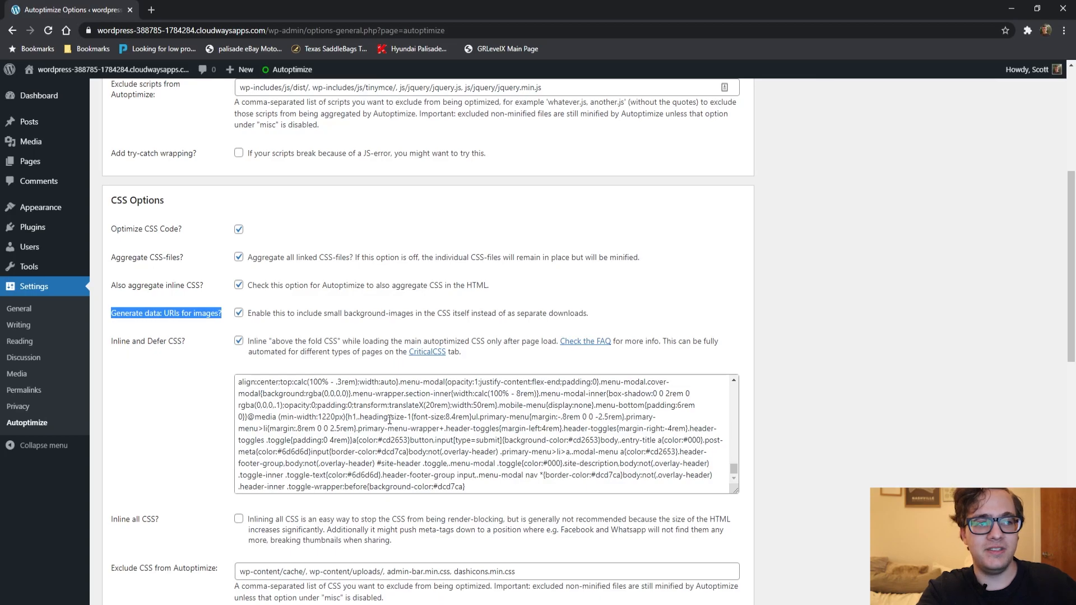
- Examine the above-the-fold CSS code under Inline and Defer CSS from its beginning
scroll(429, 405, "down", 2)
scroll(481, 359, "up", 4)
scroll(481, 359, "up", 8)
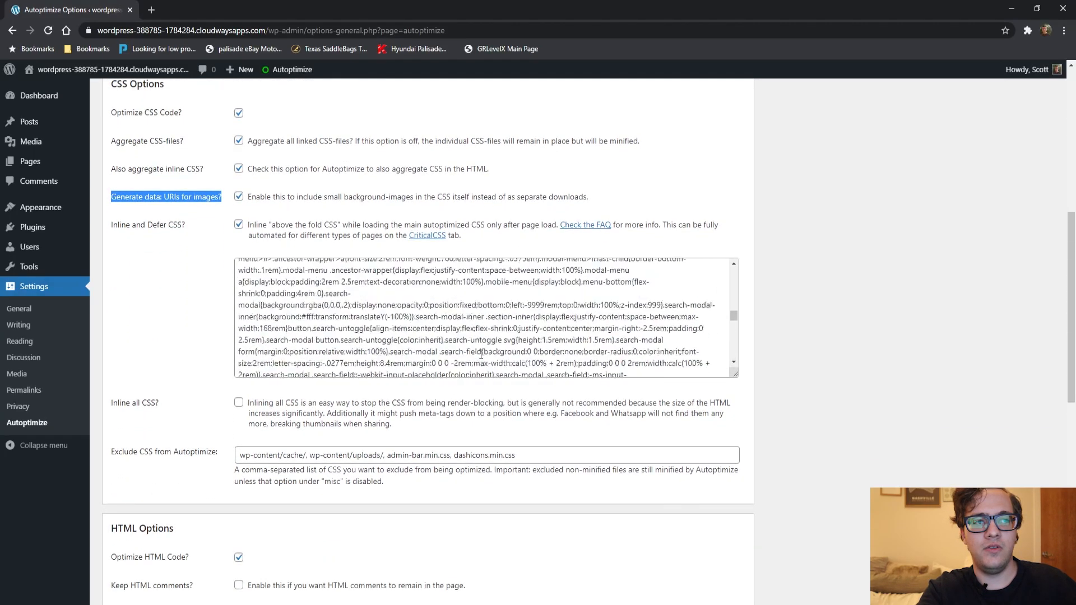
scroll(479, 350, "up", 5)
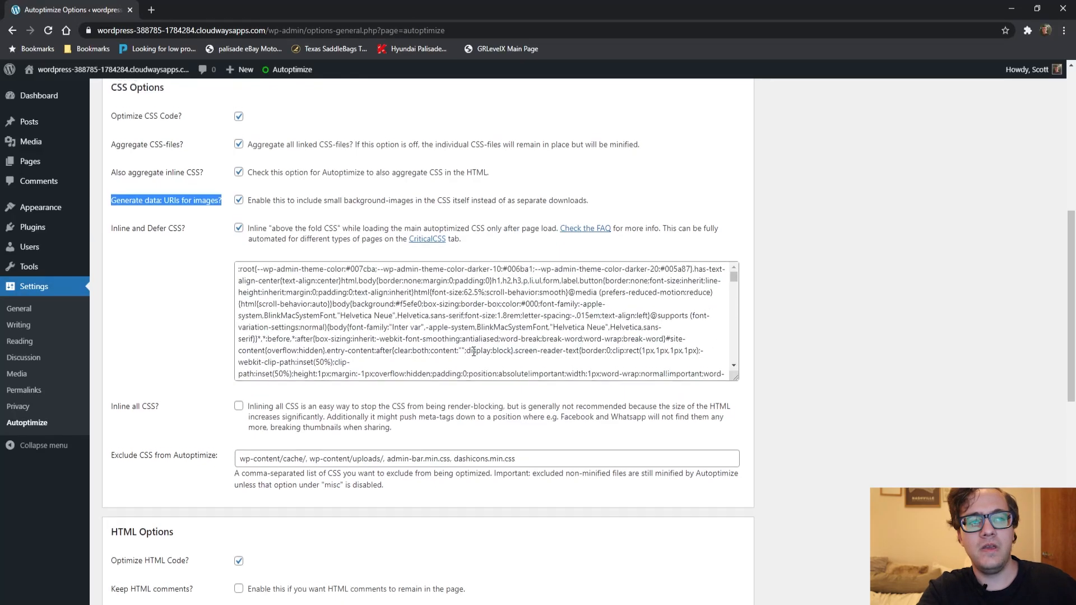
scroll(711, 364, "up", 3)
scroll(728, 359, "down", 3)
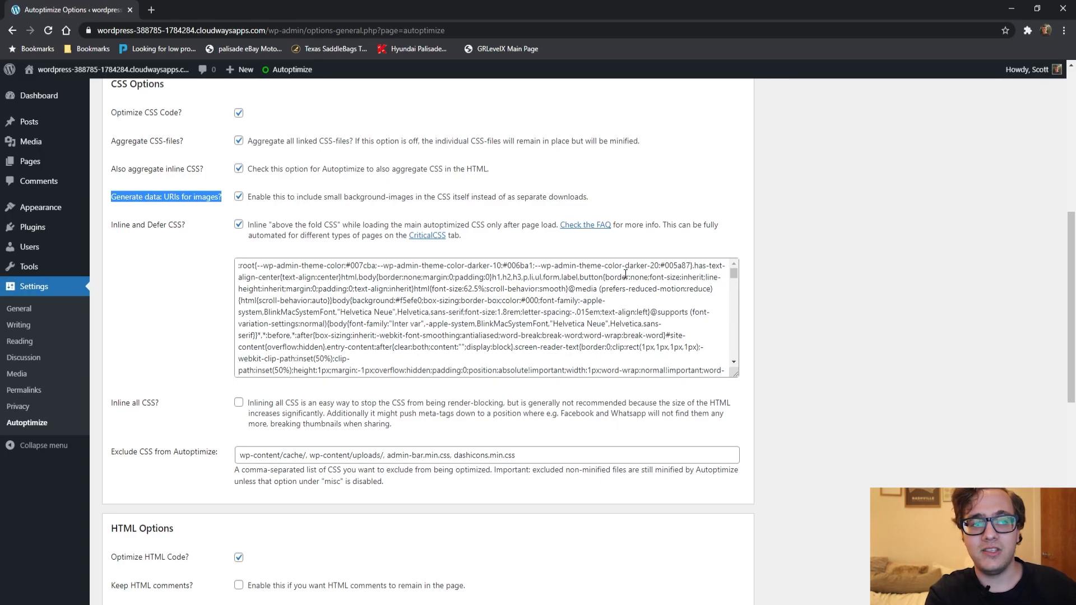
left_click(269, 283)
double_click(269, 277)
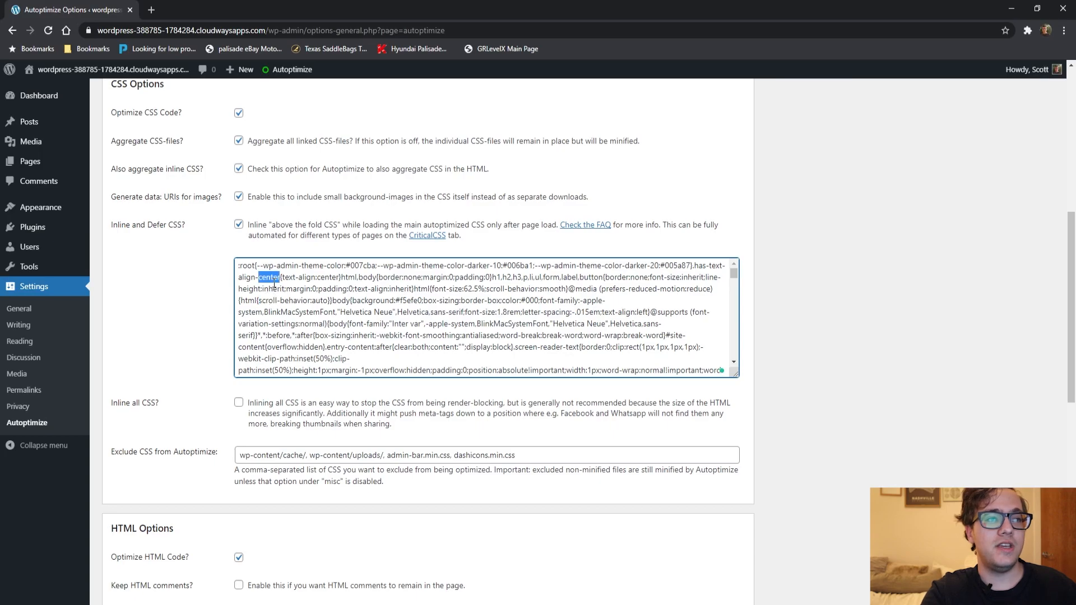
- Search the web for "critical css generator" in a new tab and open the Pegasaas Online Critical Path CSS Generator
left_click(151, 9)
type("critic")
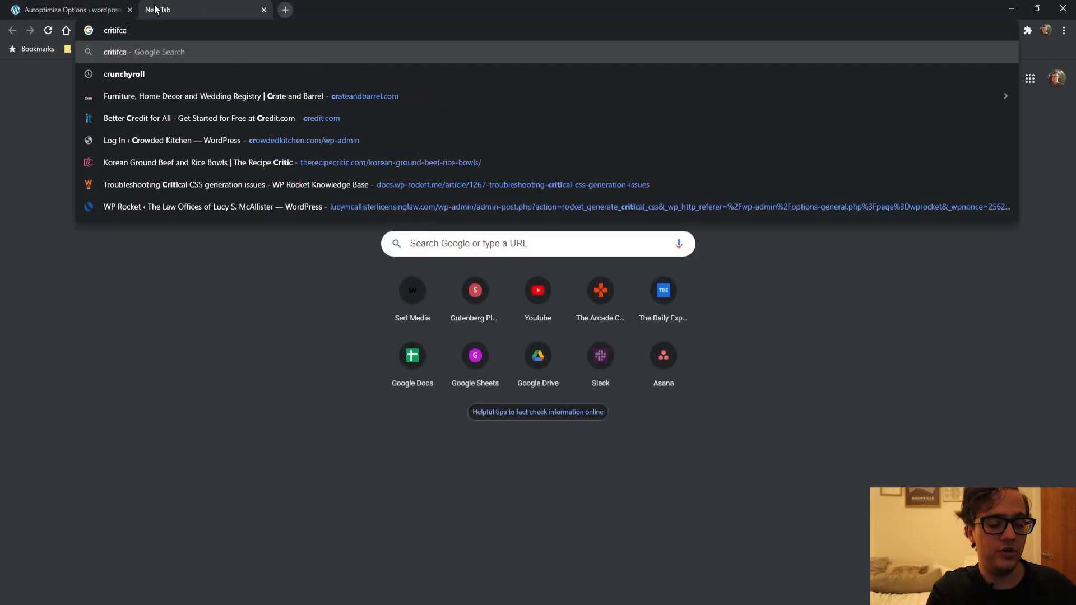
type("al css generat")
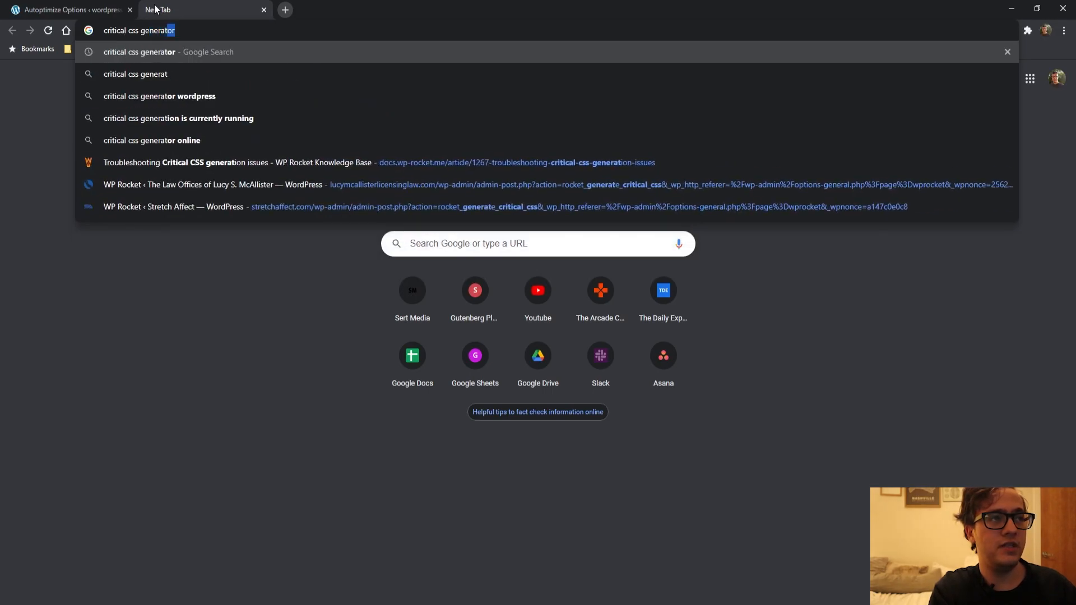
key("Return")
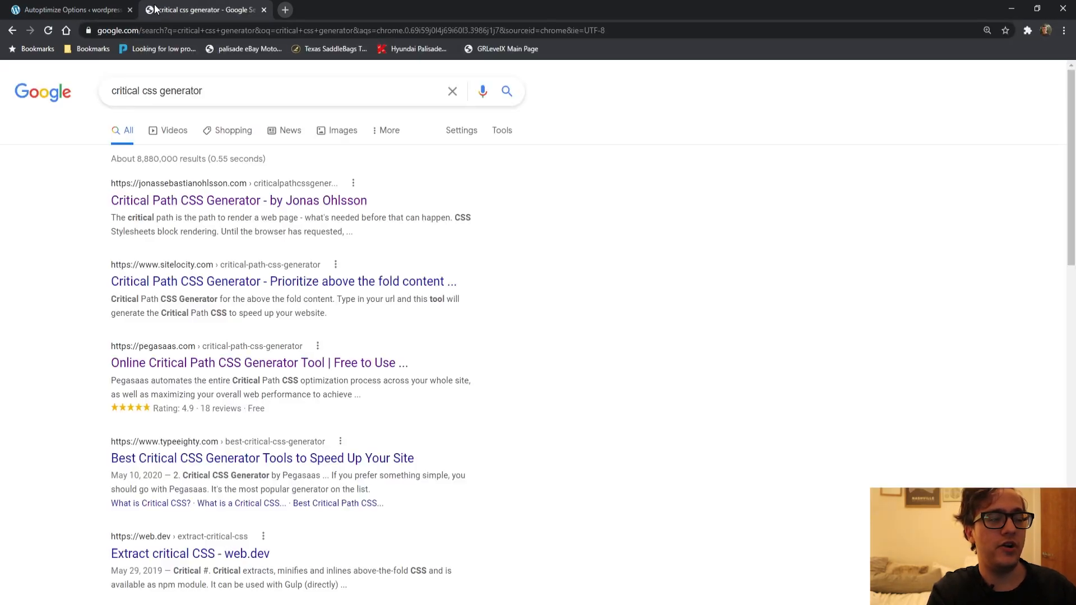
left_click(231, 363)
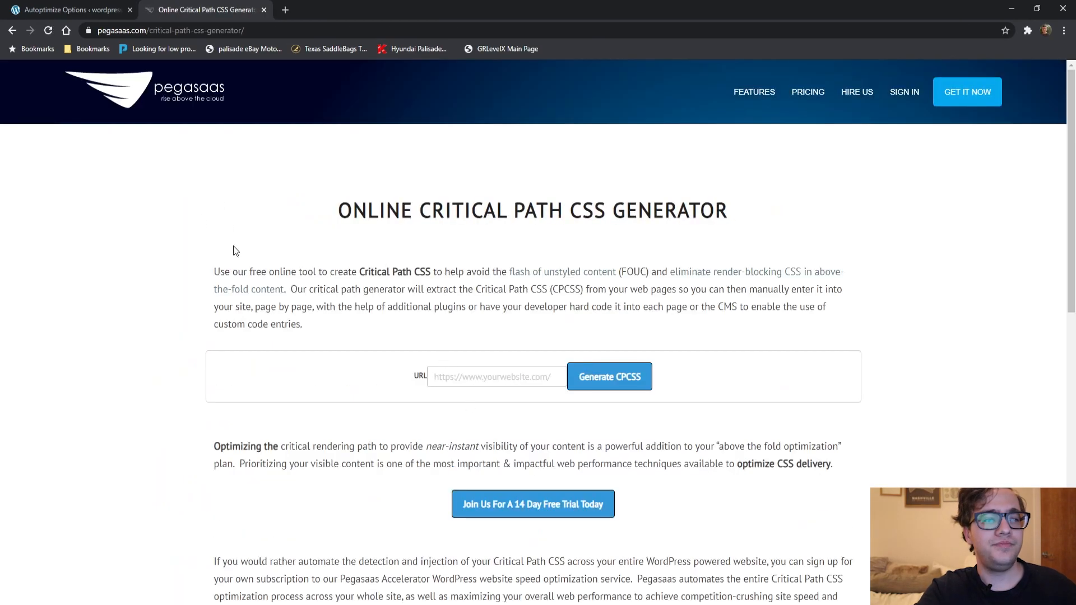
left_click(70, 10)
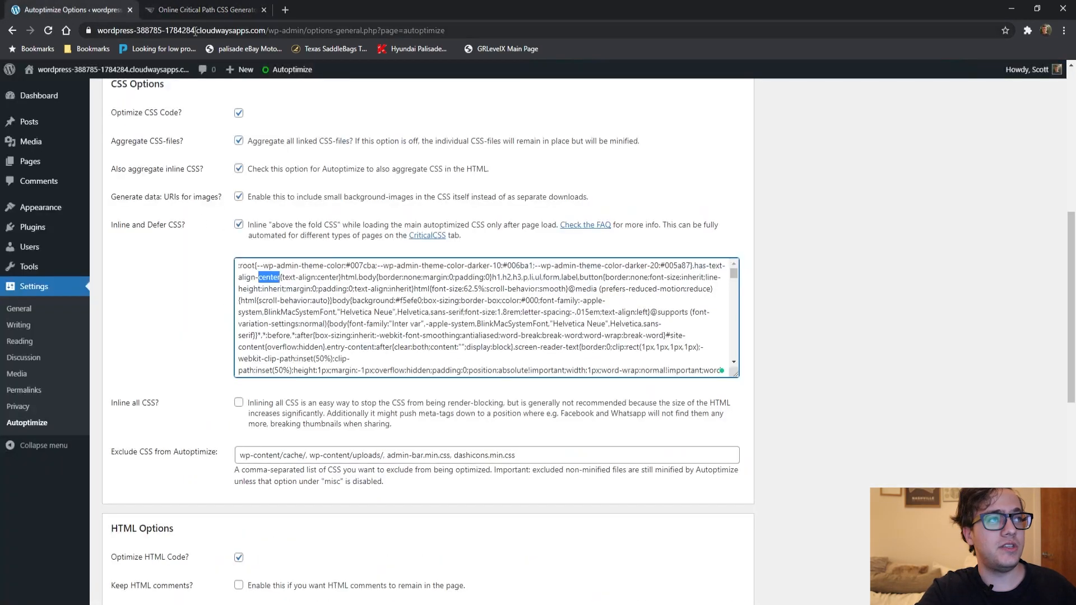
left_click(270, 27)
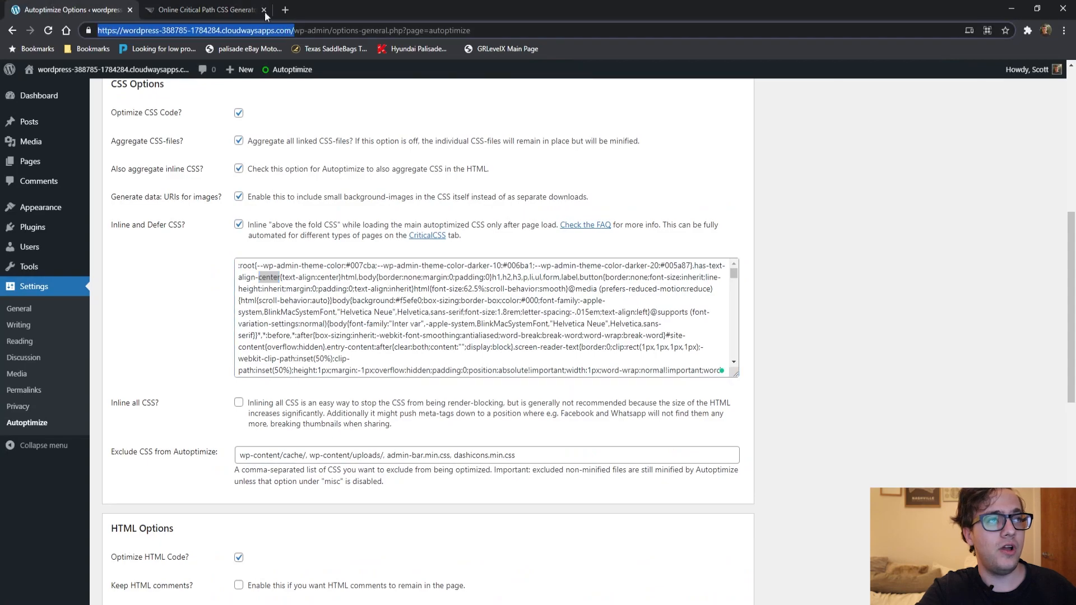
left_click(207, 10)
left_click(459, 376)
type("https://wordpress-388785-1784276.cloudwaysapps.com/")
scroll(538, 337, "down", 3)
left_click(615, 211)
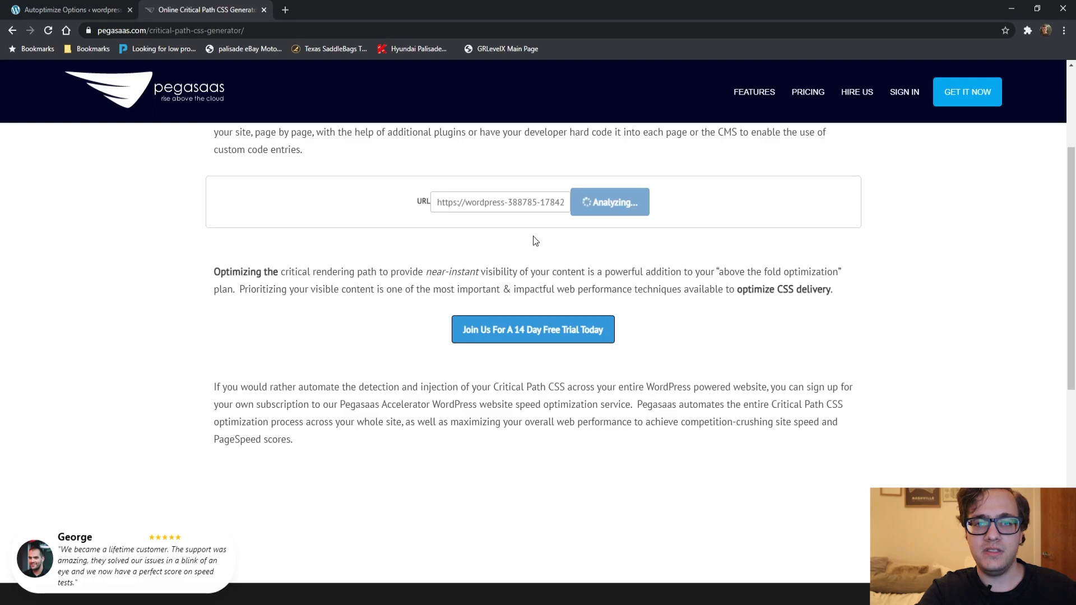
scroll(486, 259, "down", 2)
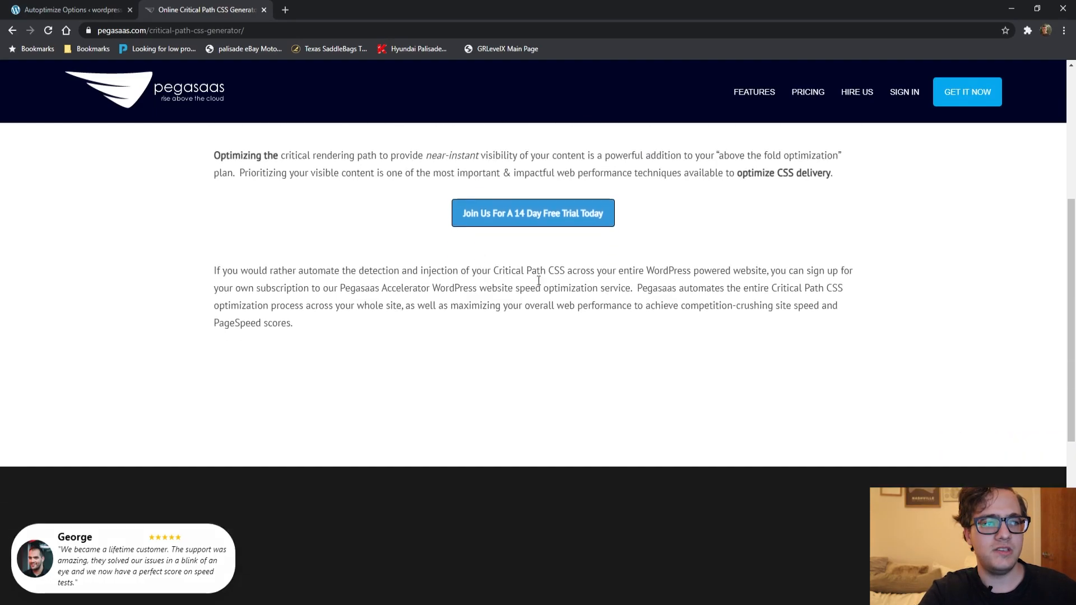
scroll(476, 238, "up", 2)
scroll(473, 240, "up", 1)
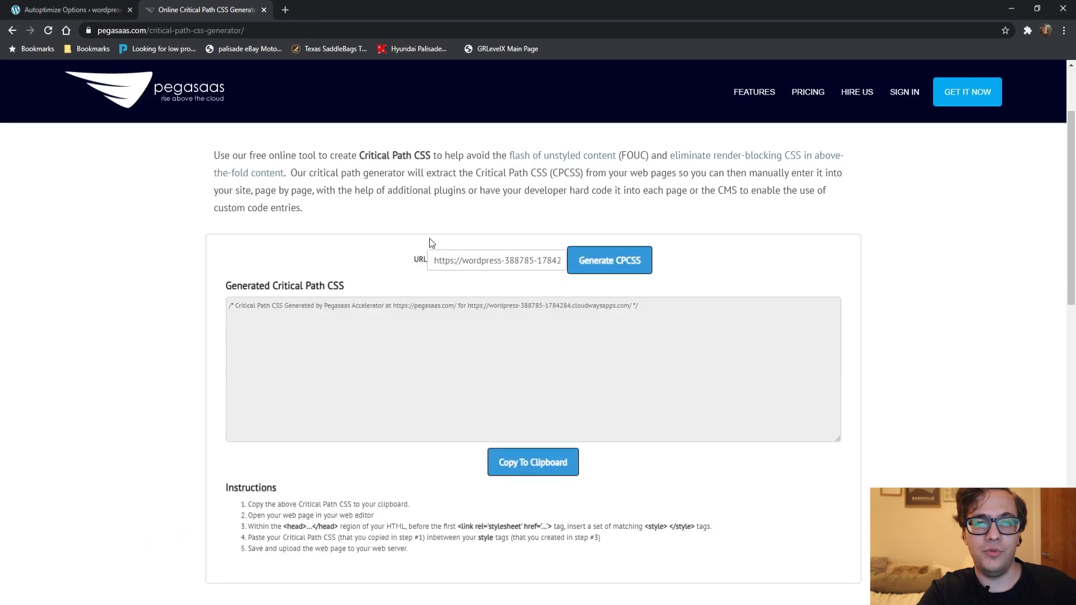
scroll(449, 238, "down", 1)
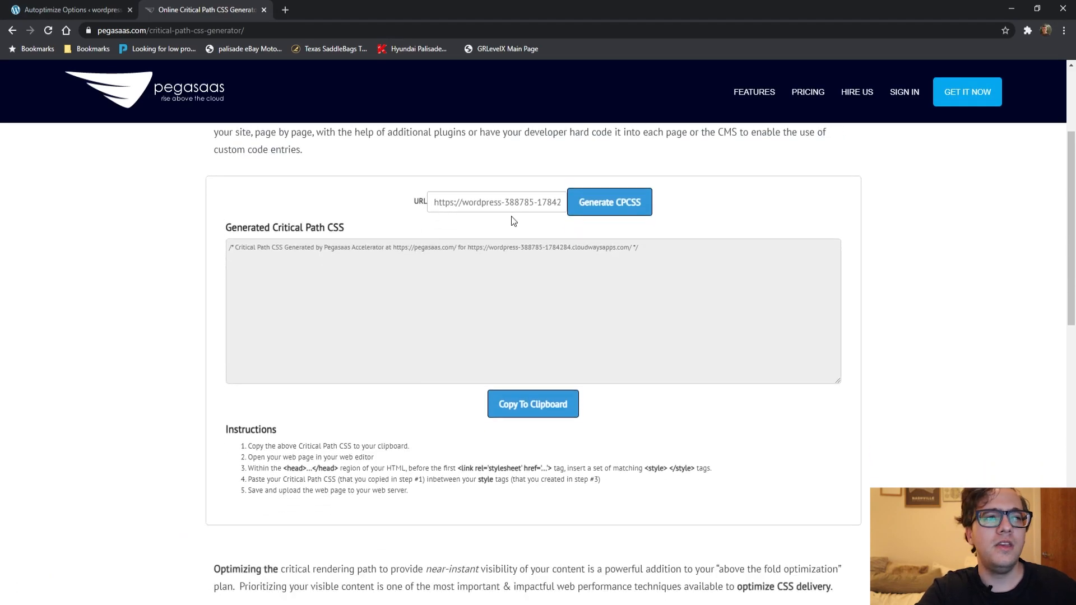
triple_click(498, 247)
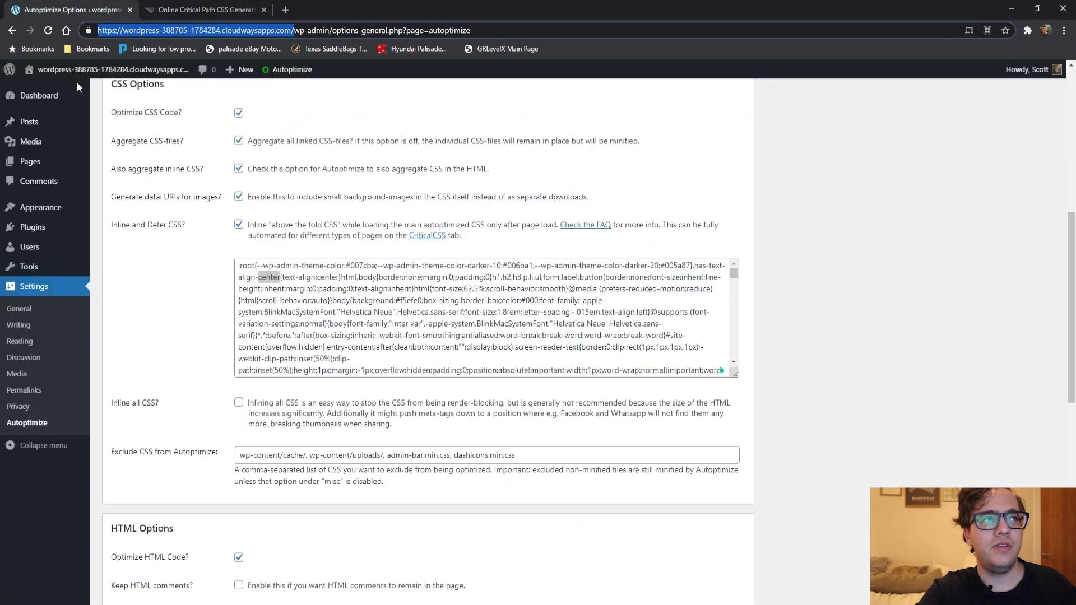
- Open the WordPress site's home page in a new tab and search its page source for ".css"
mouse_move(82, 69)
left_click(175, 10)
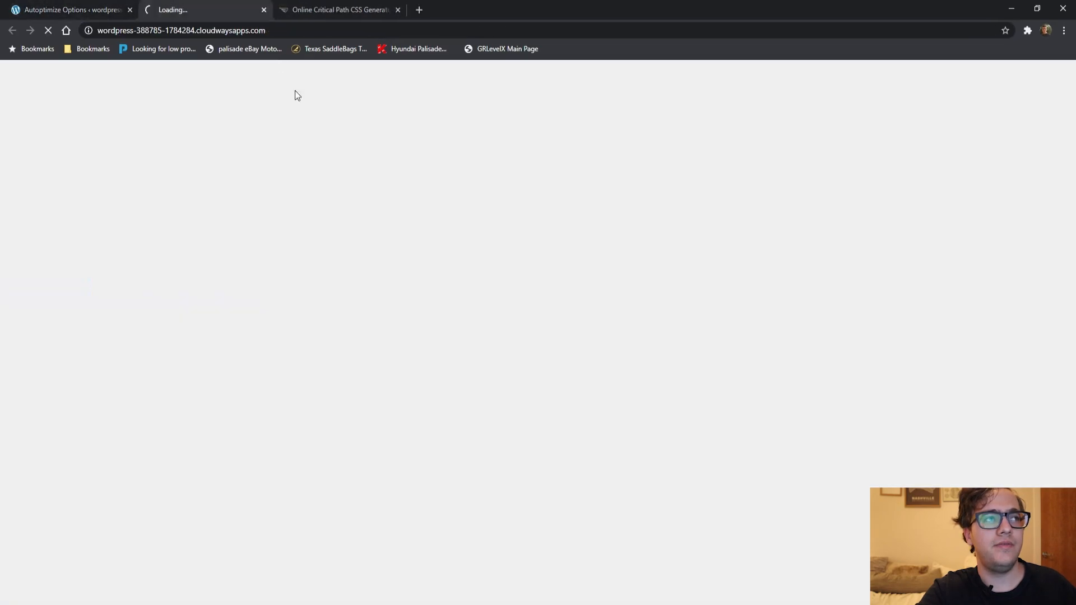
key("ctrl+shift+i")
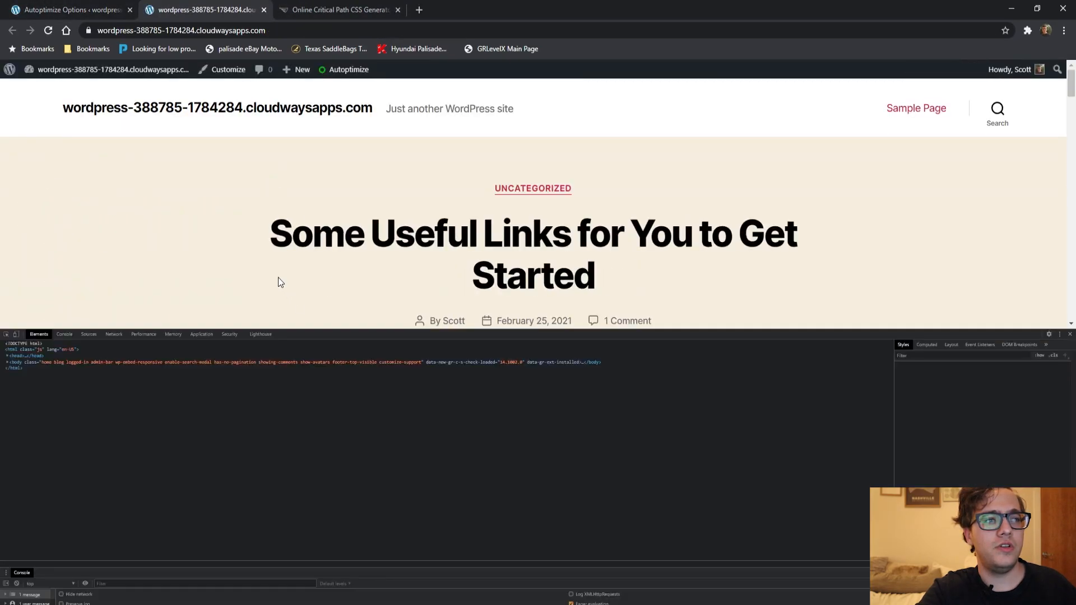
key("ctrl+u")
key("ctrl+f")
type(".css")
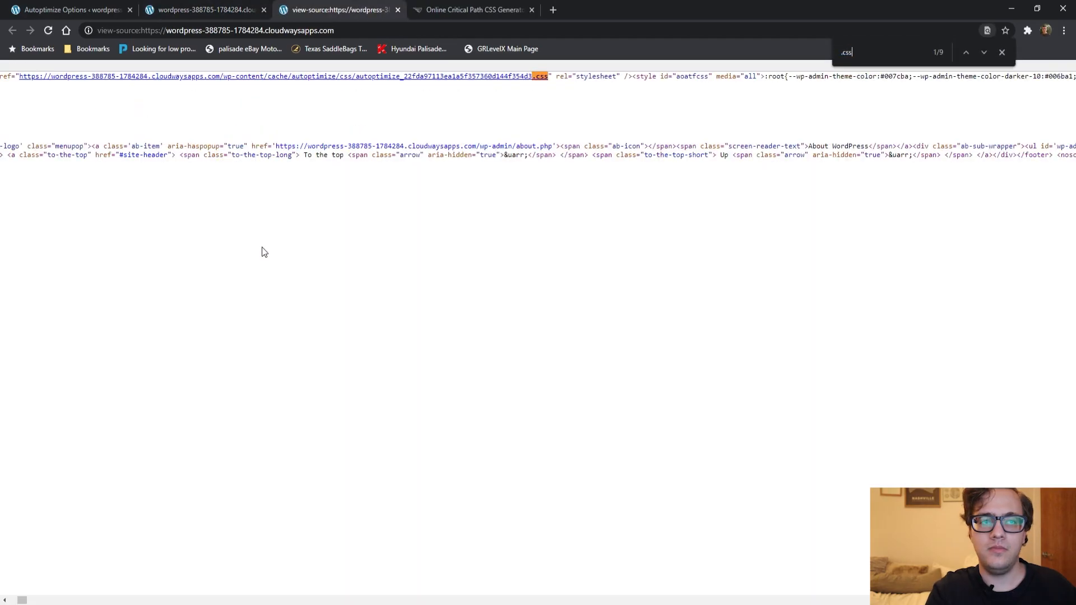
- Copy the first linked Autoptimize stylesheet's code into the Full CSS field of the Critical Path CSS Generator at jonassebastianohlsson.com
left_click(399, 74)
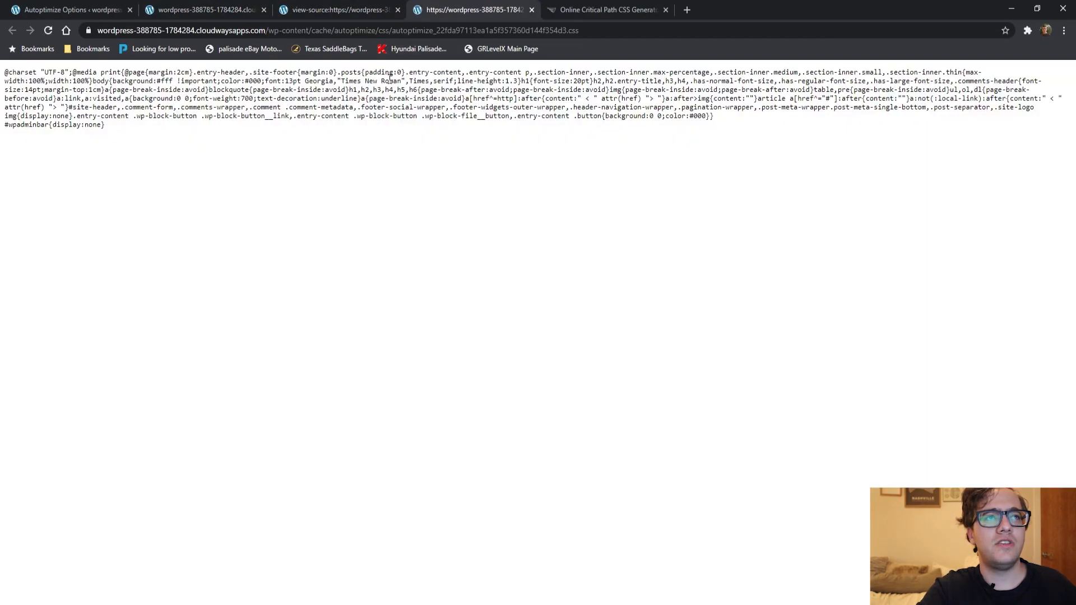
key("ctrl+a")
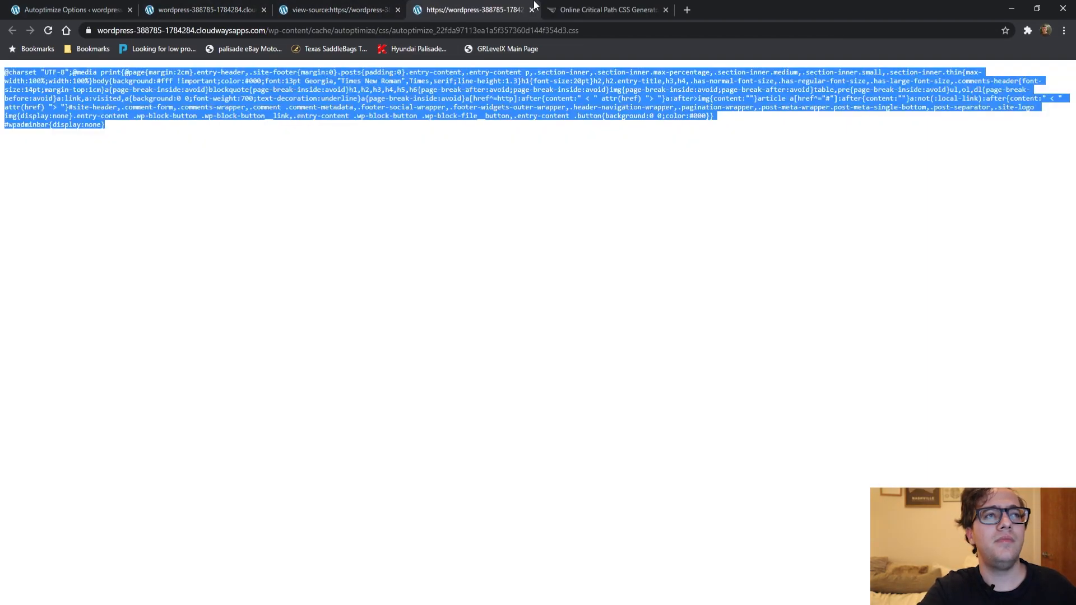
left_click(552, 9)
key("alt+Left")
left_click(225, 200)
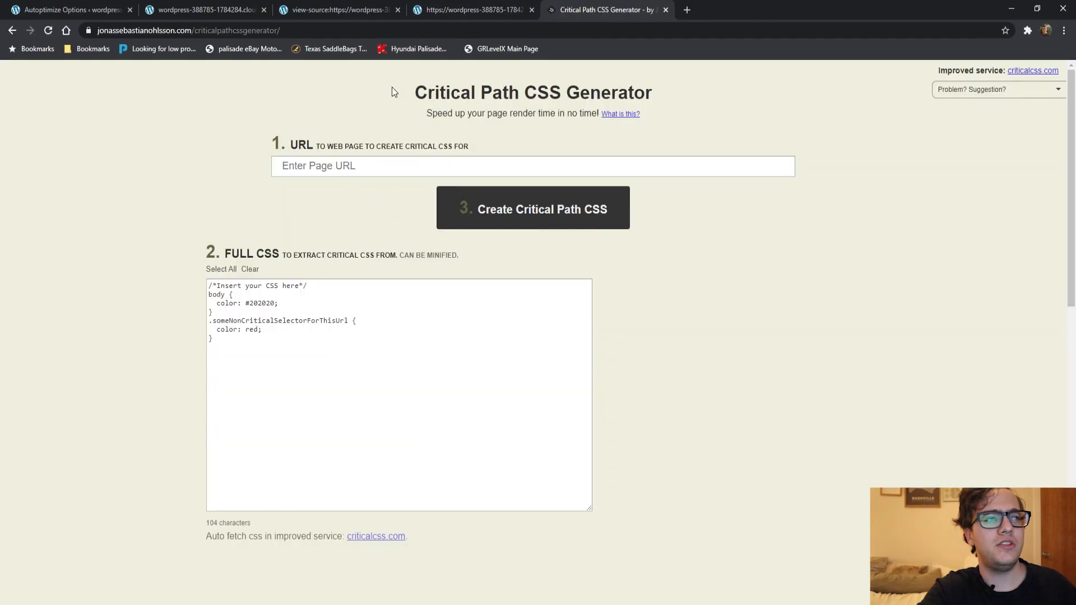
left_click(343, 338)
key("ctrl+a")
key("ctrl+v")
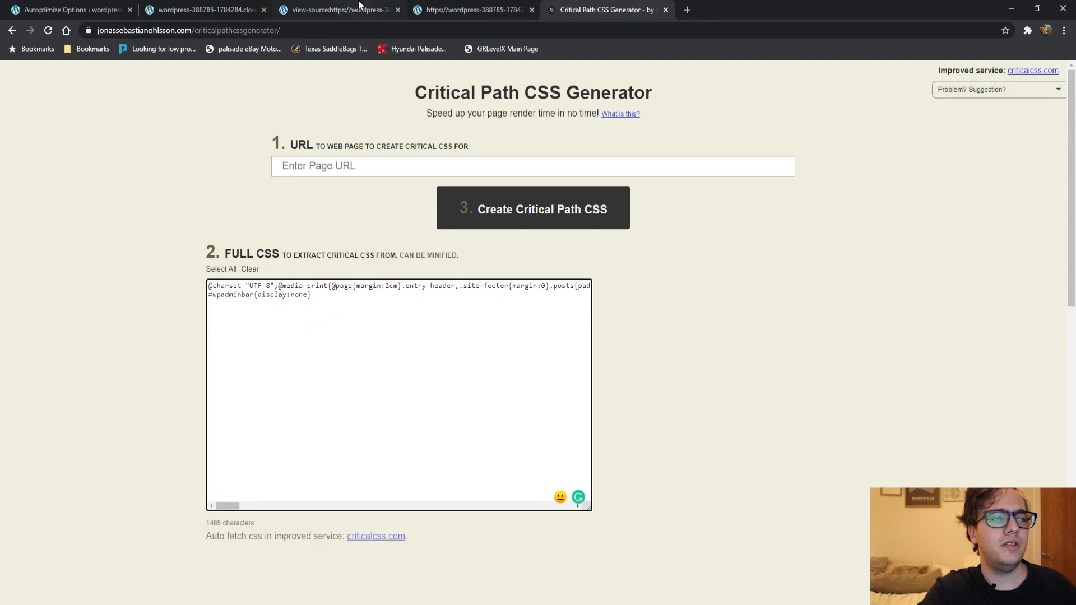
- Replace the generator's Full CSS content with the code of the second Autoptimize stylesheet linked in the page source
left_click(508, 4)
left_click(389, 3)
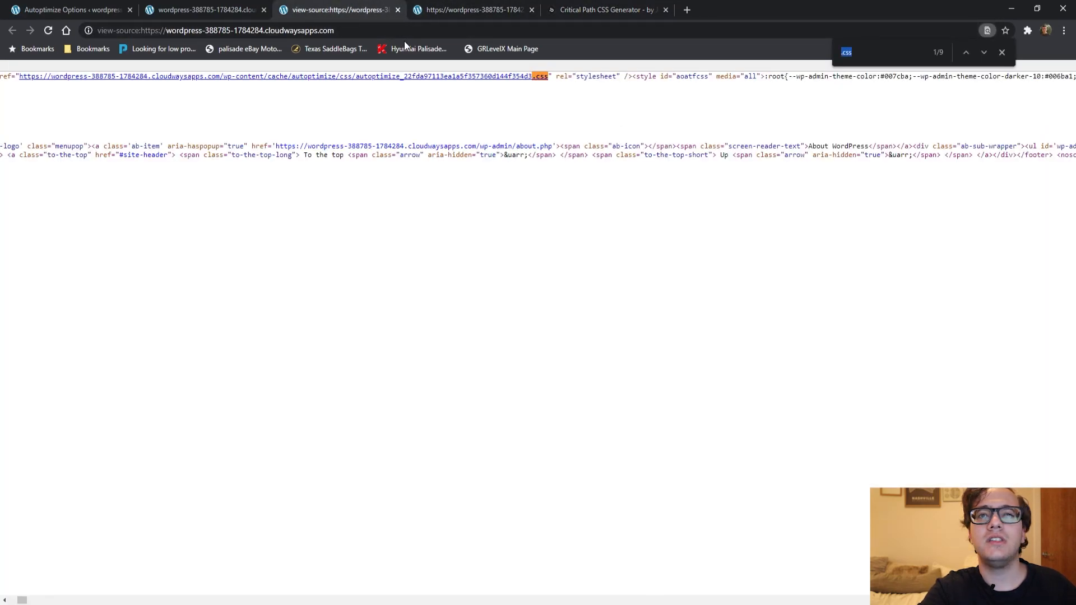
key("Return")
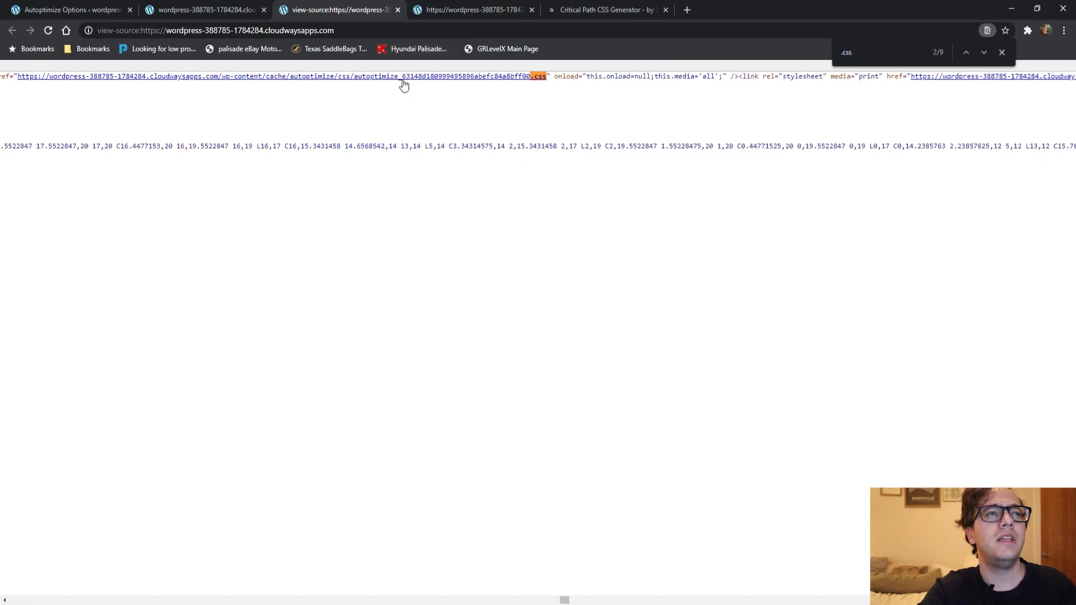
left_click(401, 77)
key("ctrl+a")
key("ctrl+c")
key("ctrl+Tab")
key("ctrl+Tab")
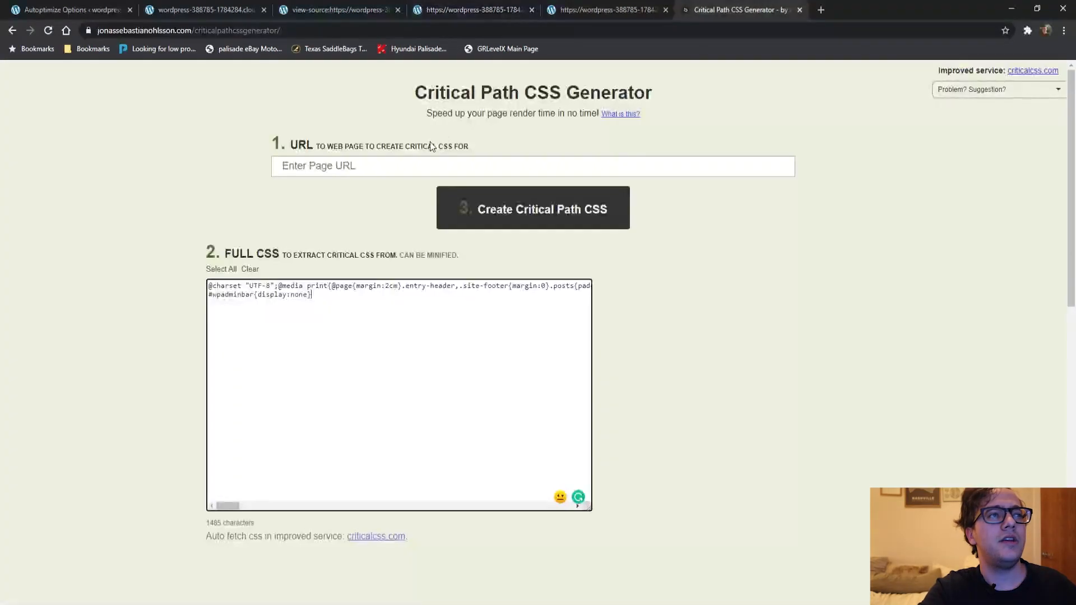
key("ctrl+a")
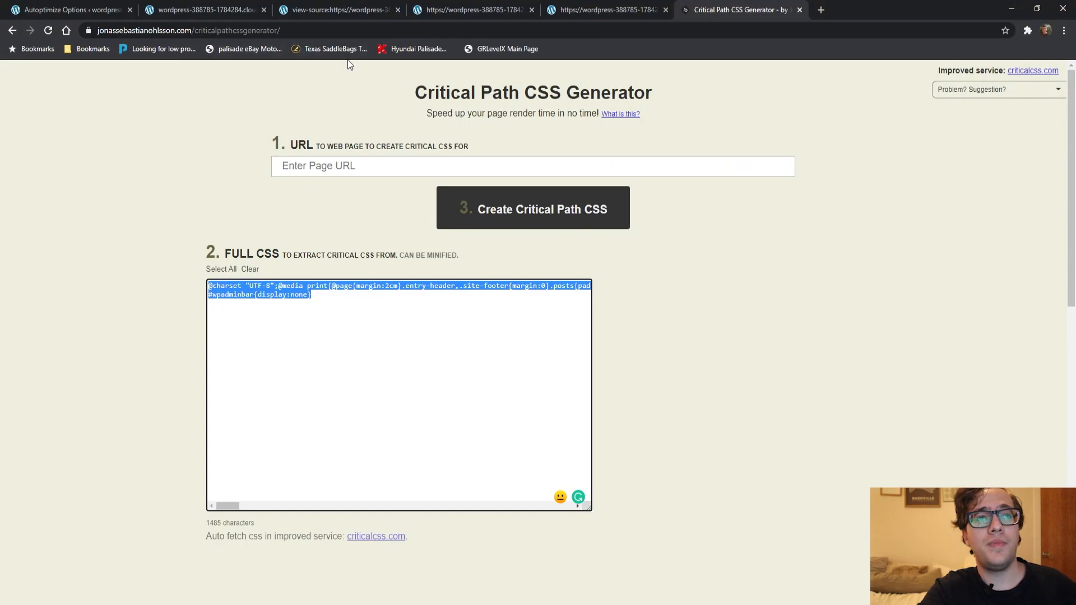
key("ctrl+v")
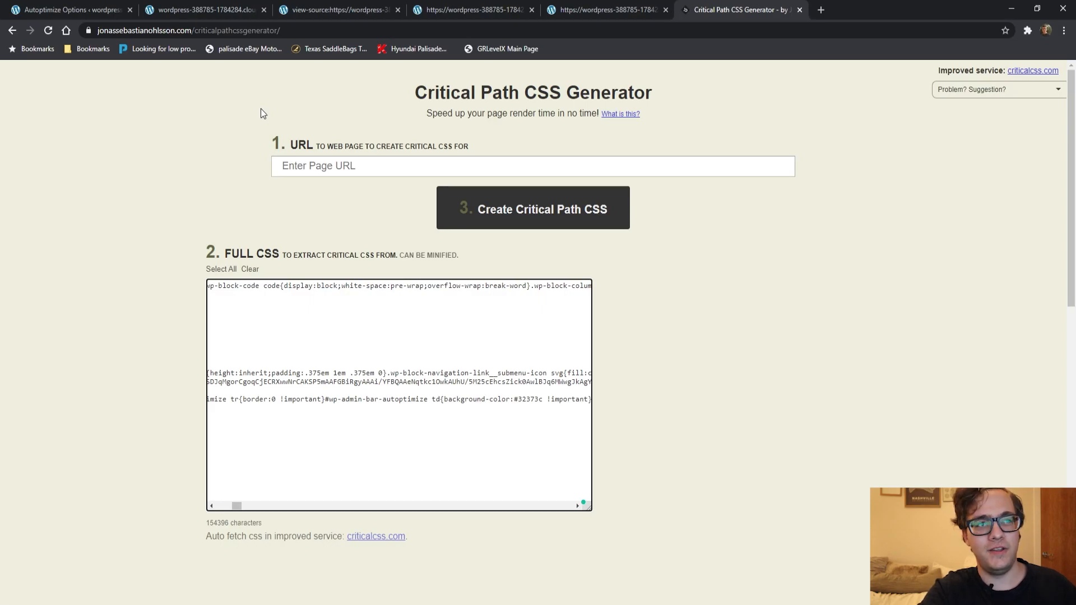
left_click_drag(241, 509, 199, 506)
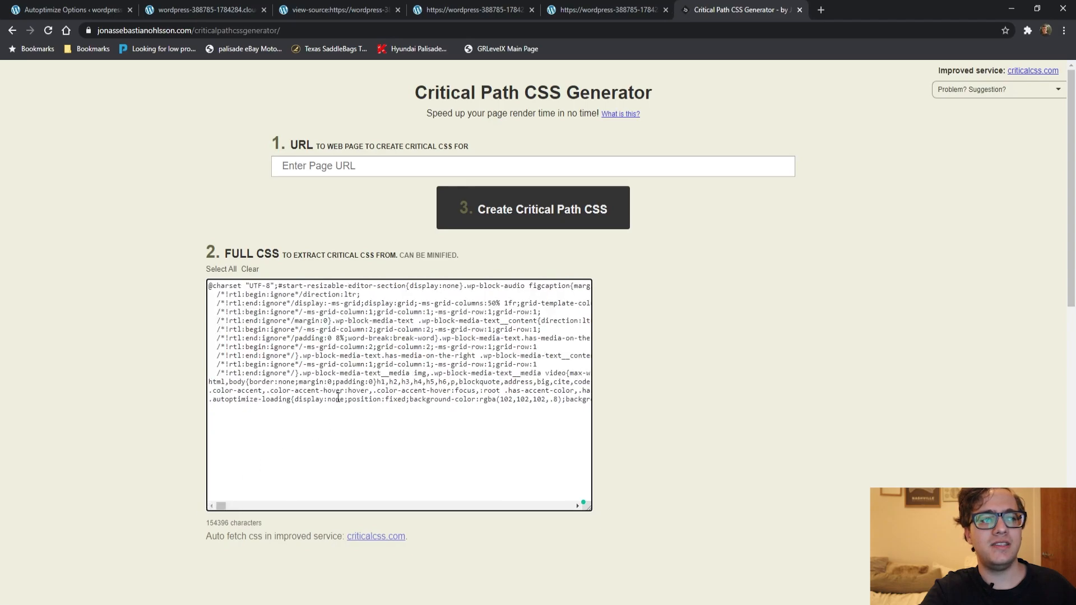
left_click(61, 10)
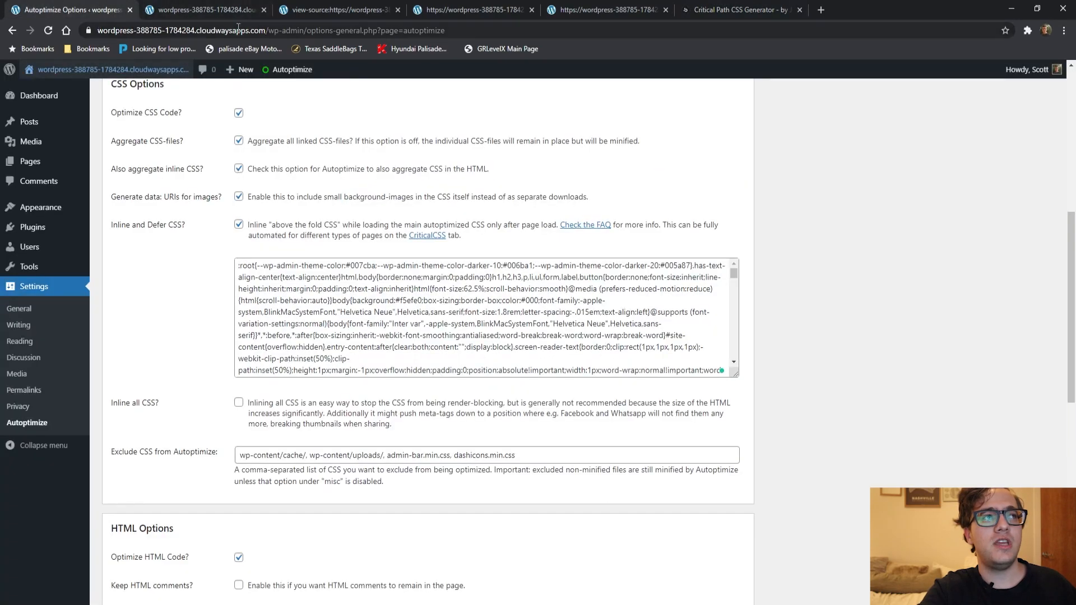
left_click_drag(268, 30, 95, 32)
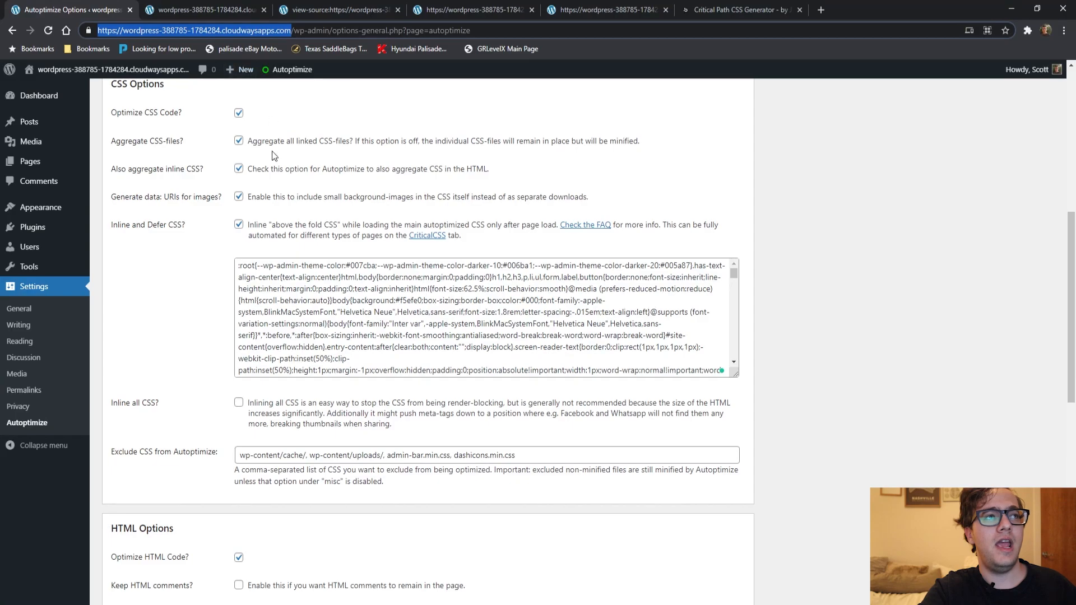
key("ctrl+shift+Tab")
left_click(377, 171)
key("ctrl+v")
left_click(587, 213)
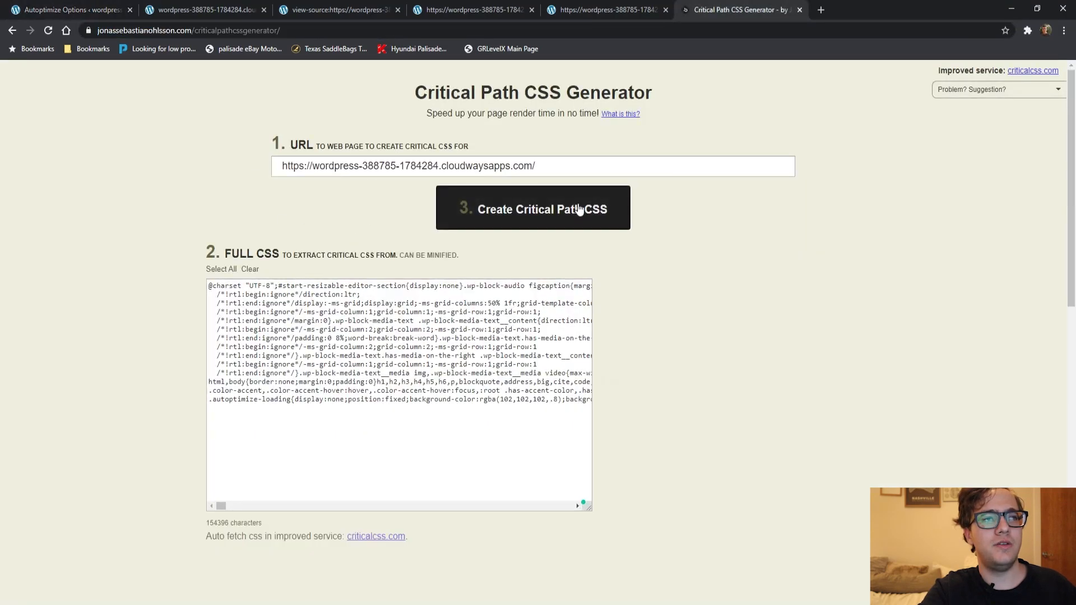
- Replace Autoptimize's above-the-fold CSS with the generated critical path CSS and look through the pasted code
scroll(661, 204, "down", 2)
left_click(669, 208)
key("ctrl+a")
key("ctrl+Tab")
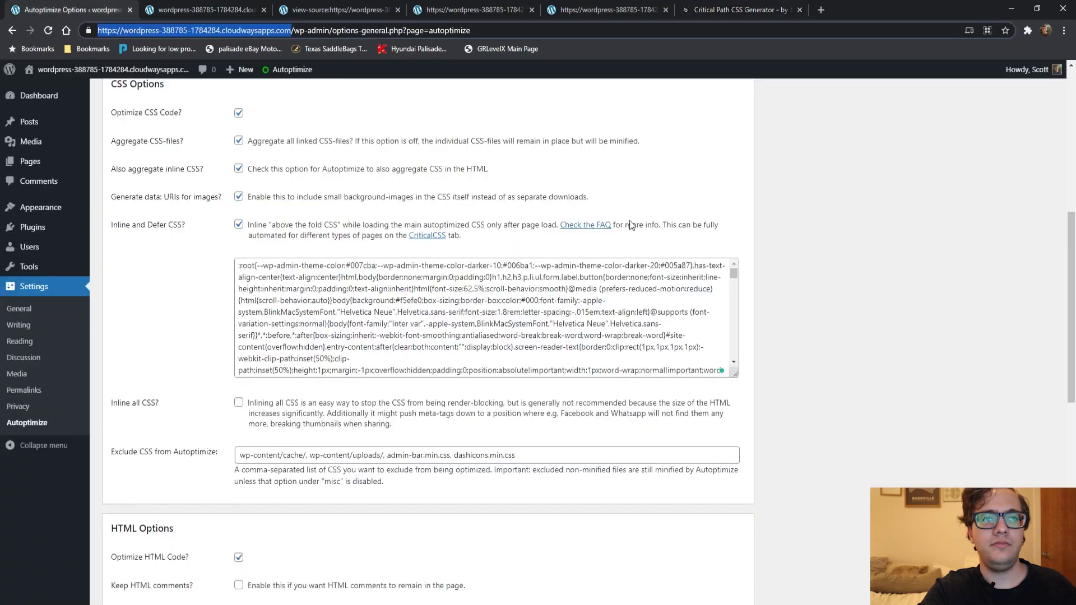
left_click(404, 338)
key("ctrl+a")
key("ctrl+v")
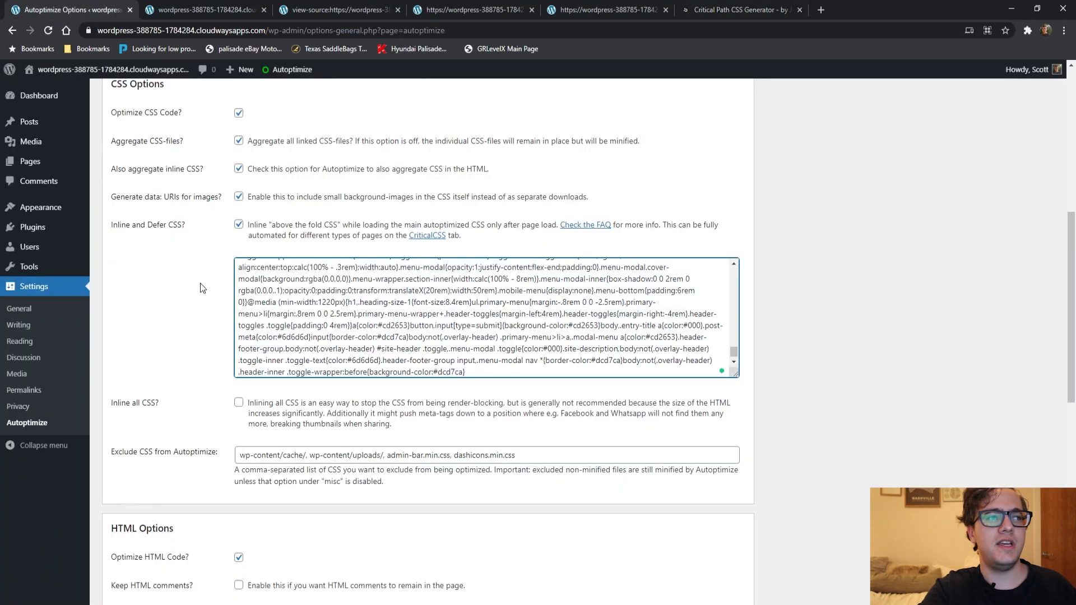
scroll(200, 283, "down", 4)
scroll(179, 280, "up", 2)
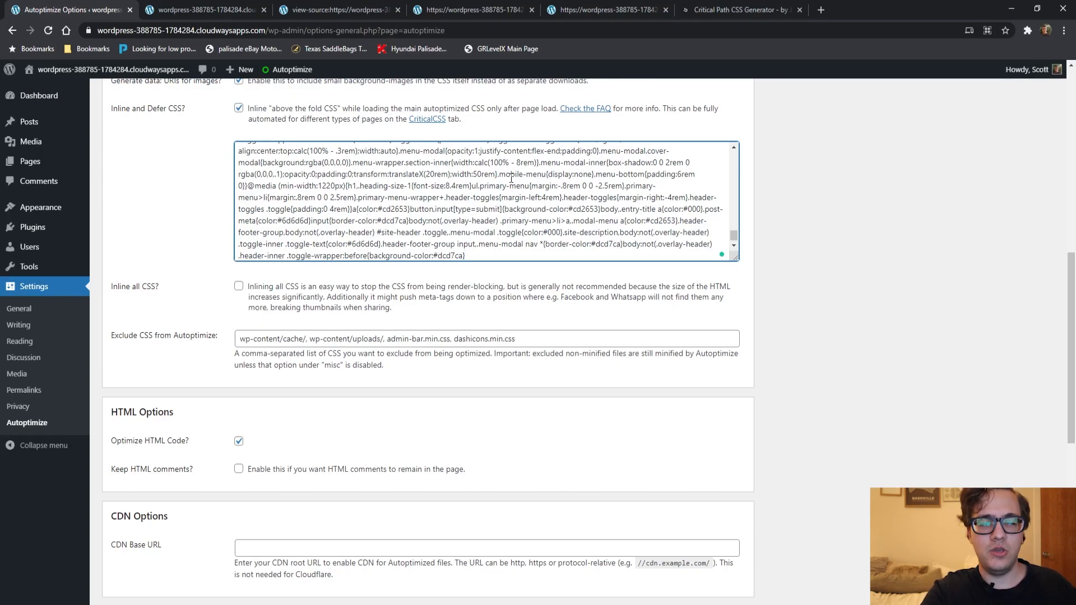
scroll(664, 218, "up", 1)
scroll(664, 217, "up", 5)
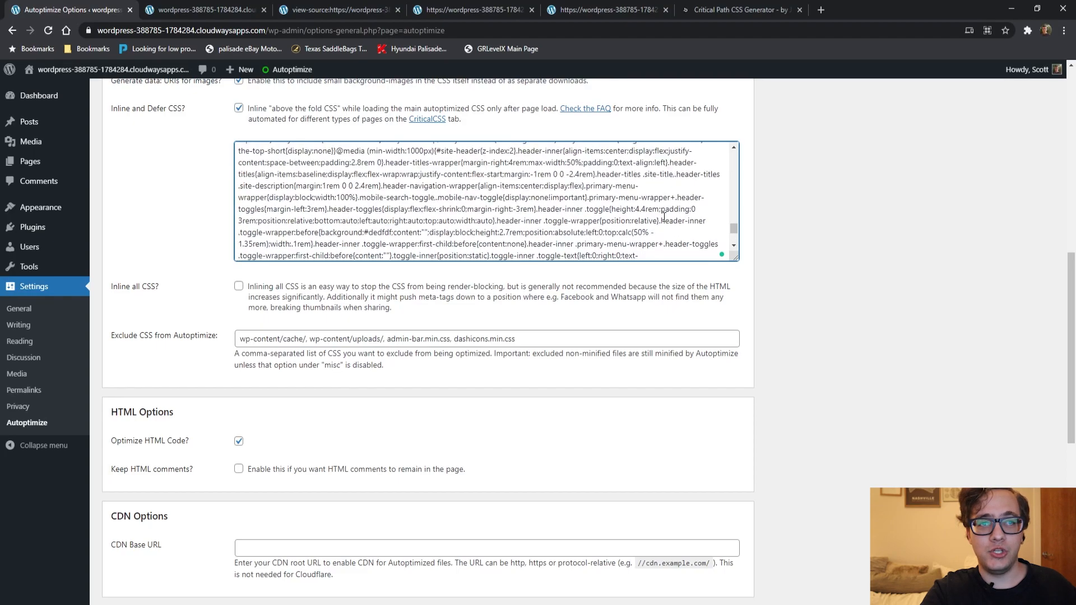
scroll(531, 220, "up", 3)
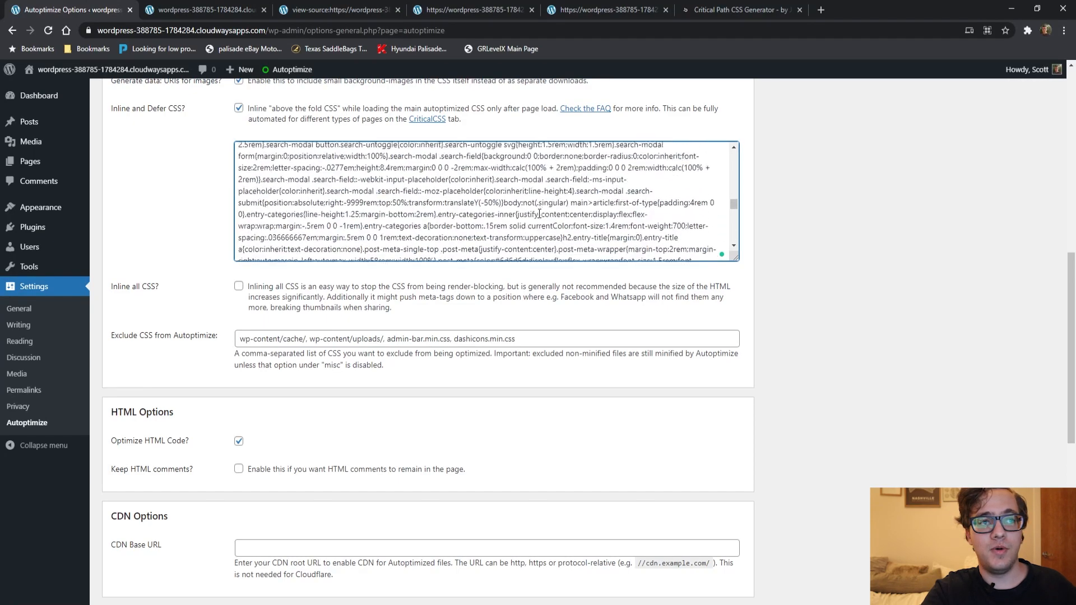
- Disable the Inline and Defer CSS option in Autoptimize's CSS options
mouse_move(83, 68)
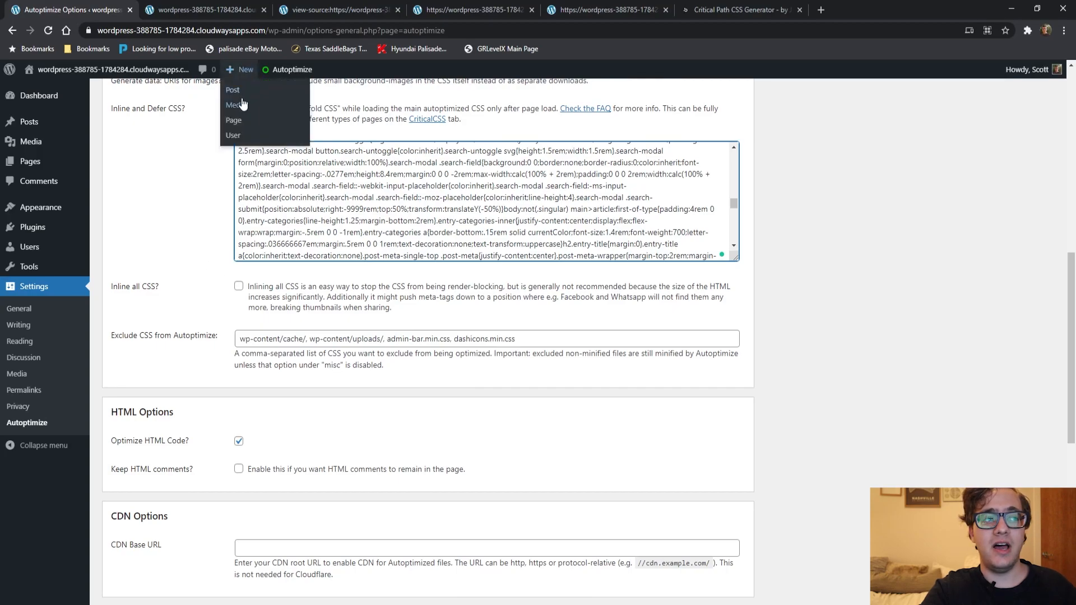
scroll(231, 227, "up", 2)
left_click(238, 225)
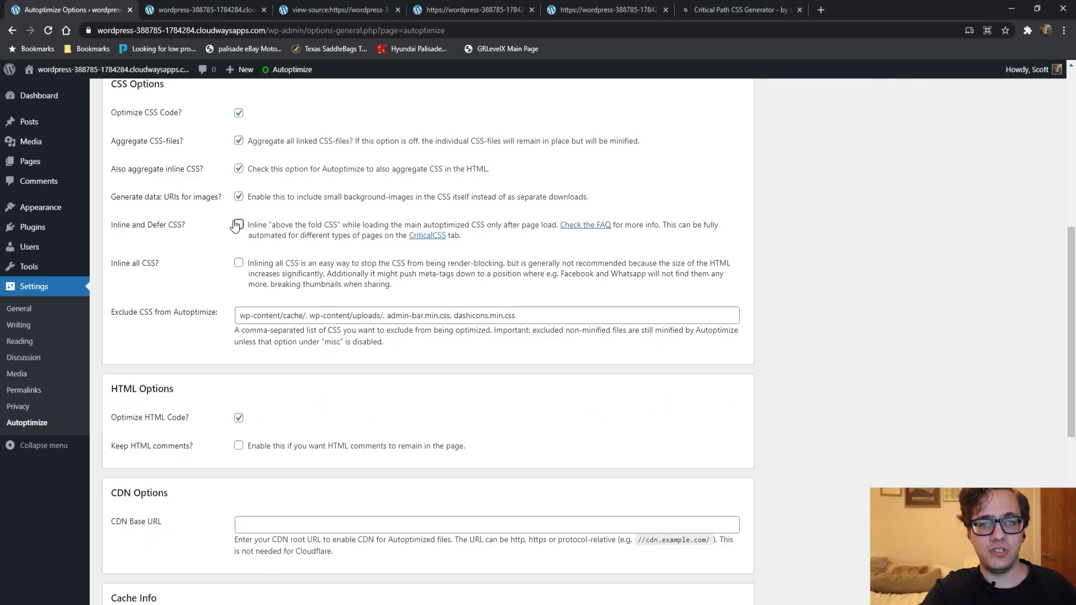
- Examine the Inline all CSS option and Autoptimize's CSS exclusion, HTML, CDN, cache and miscellaneous settings
left_click_drag(172, 265, 122, 268)
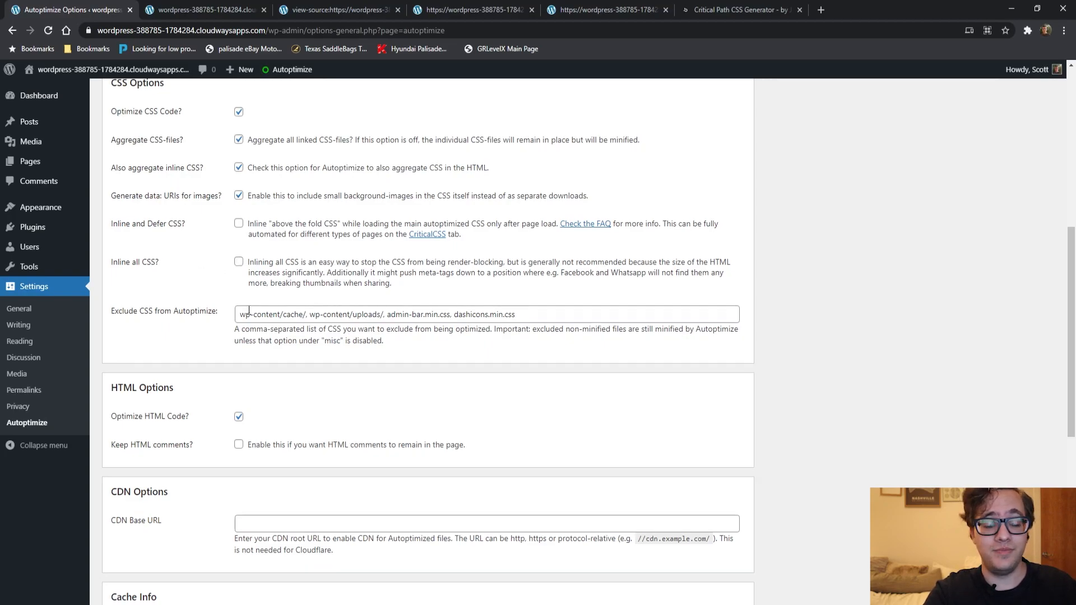
scroll(218, 268, "down", 3)
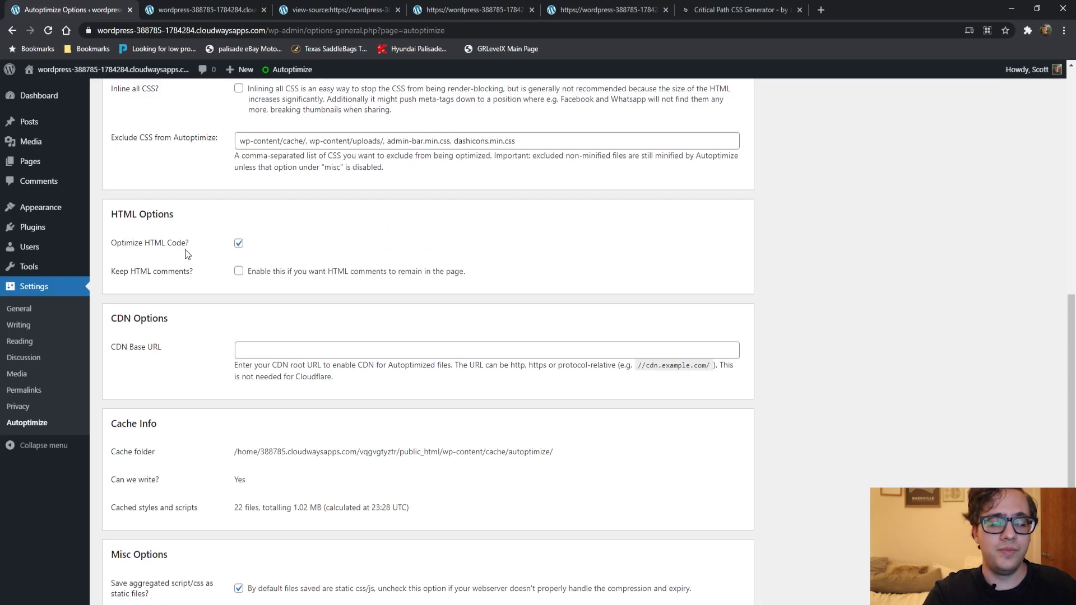
scroll(187, 250, "down", 3)
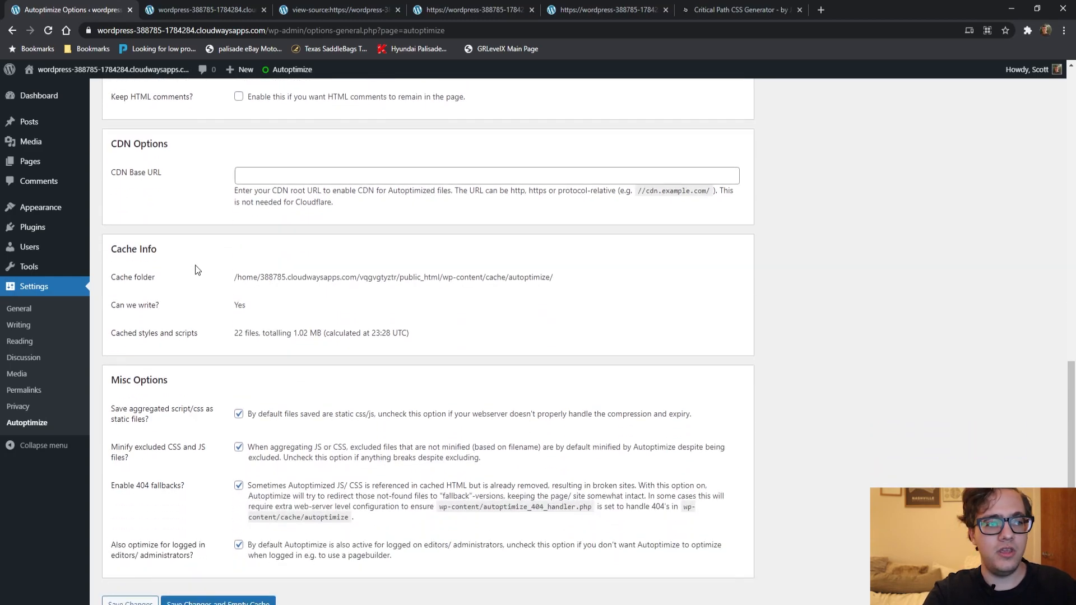
scroll(198, 269, "up", 4)
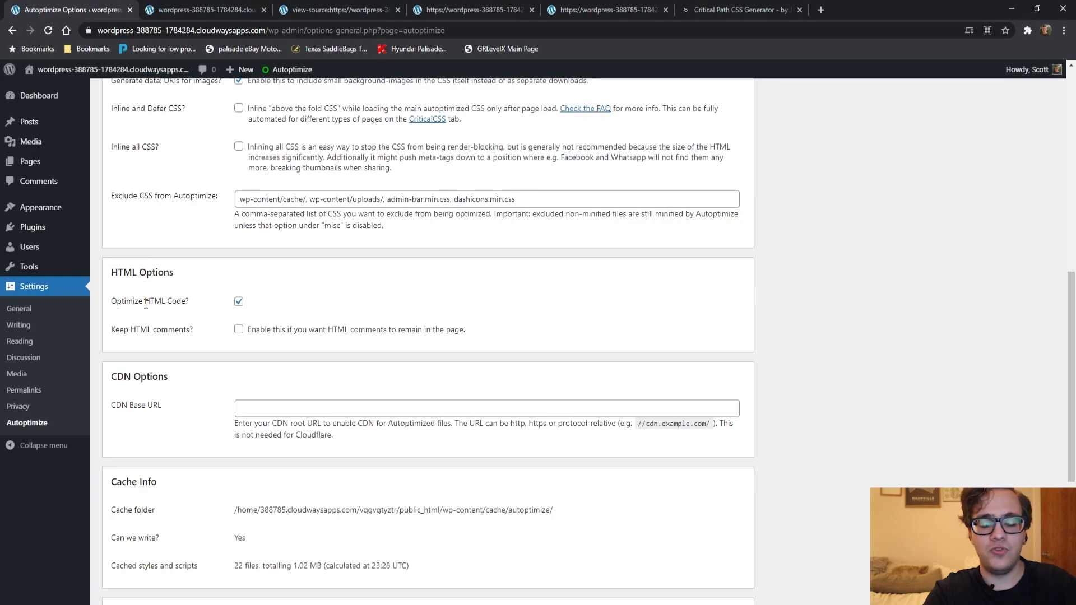
scroll(207, 360, "down", 3)
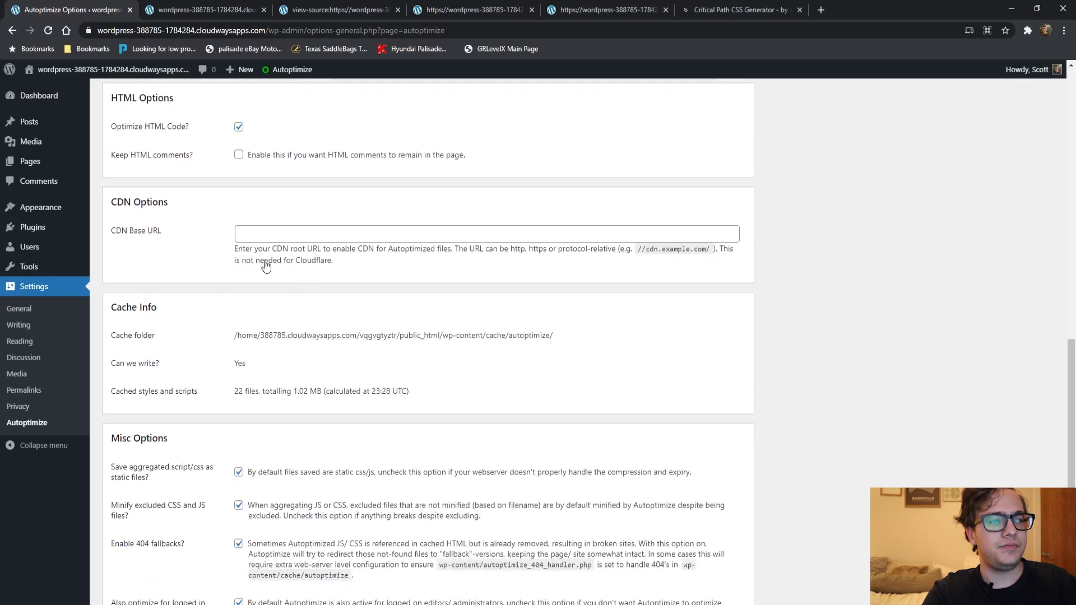
- Examine the CDN Base URL option and its guidance on entering a CDN root URL for Autoptimized files
left_click(298, 239)
left_click_drag(646, 249, 709, 250)
left_click(605, 234)
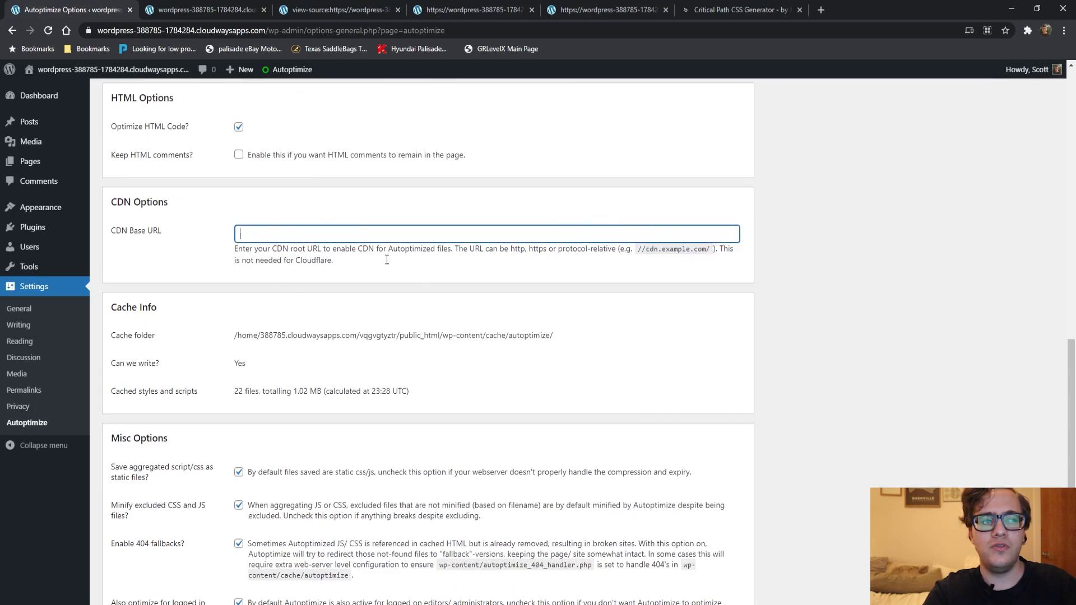
left_click_drag(405, 249, 451, 255)
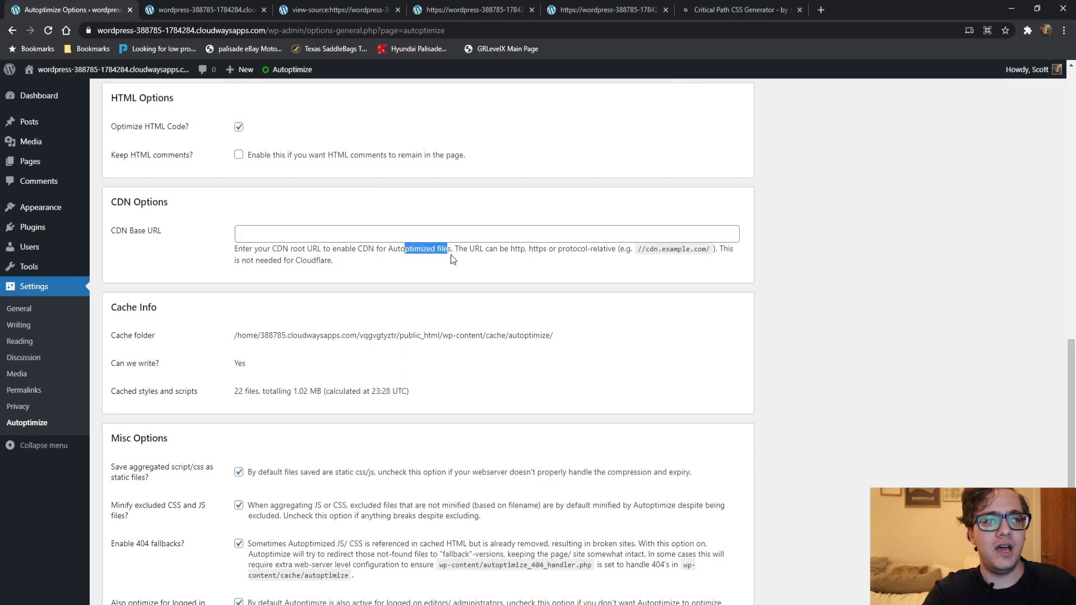
scroll(451, 261, "down", 2)
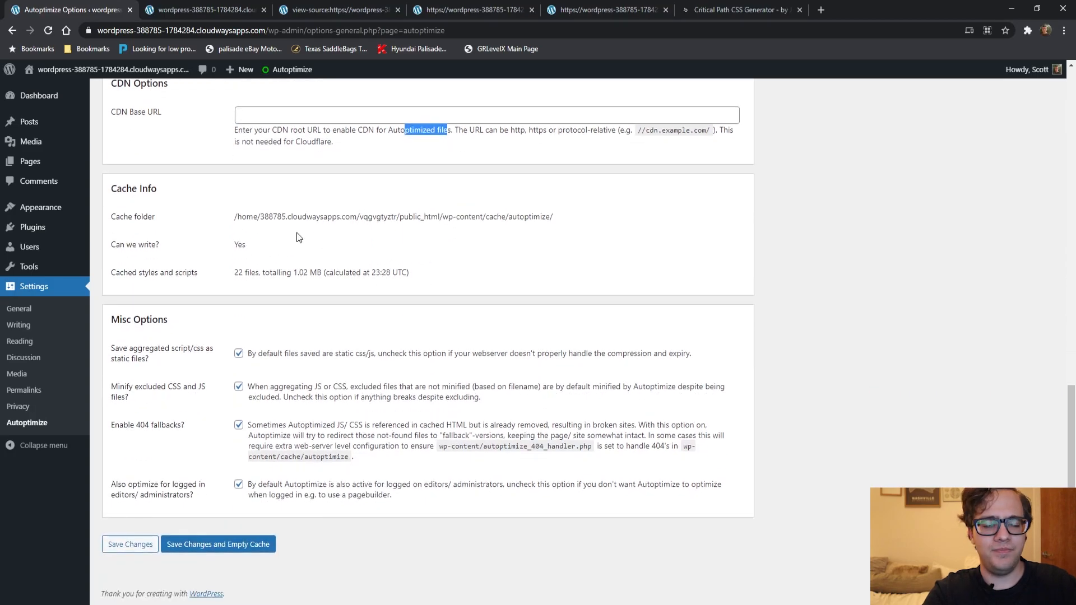
left_click(283, 139)
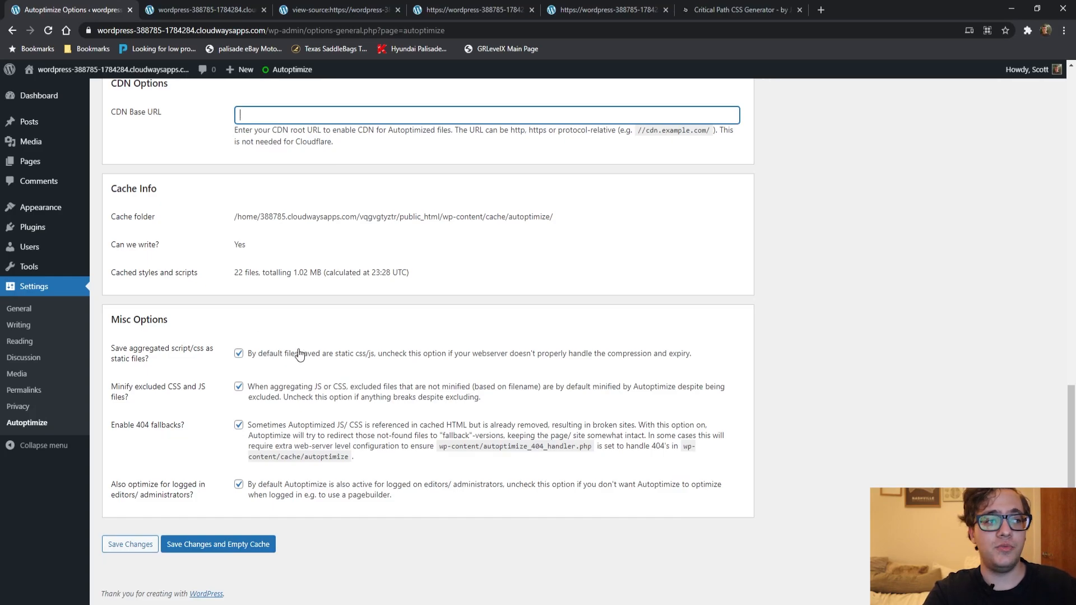
- Examine the miscellaneous options for saving aggregated script/CSS as static files, minifying excluded CSS and JS files, and 404 fallbacks
left_click_drag(149, 361, 106, 345)
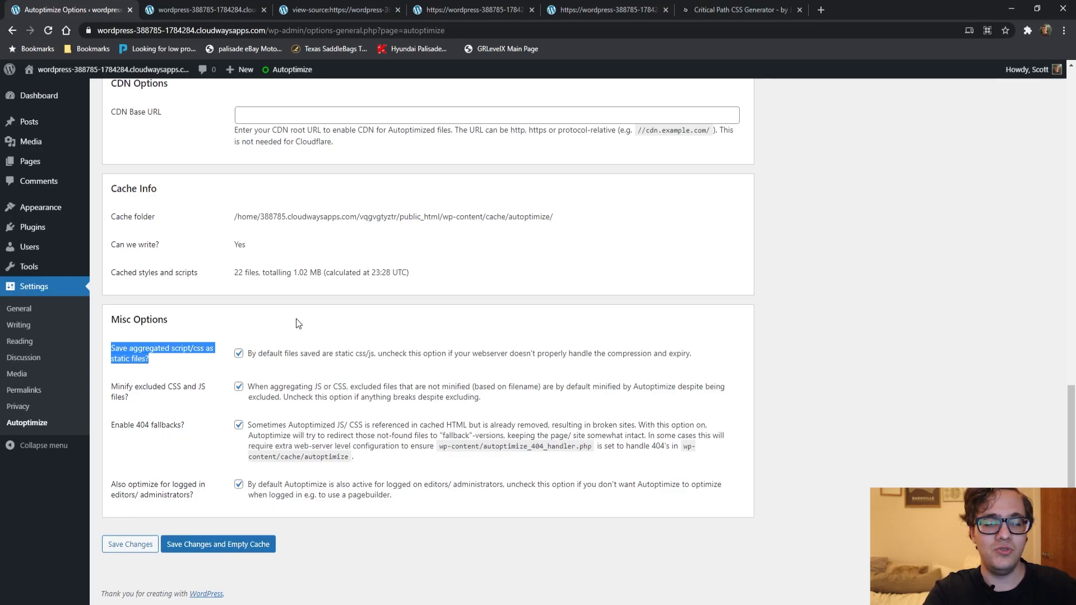
left_click_drag(304, 333, 113, 387)
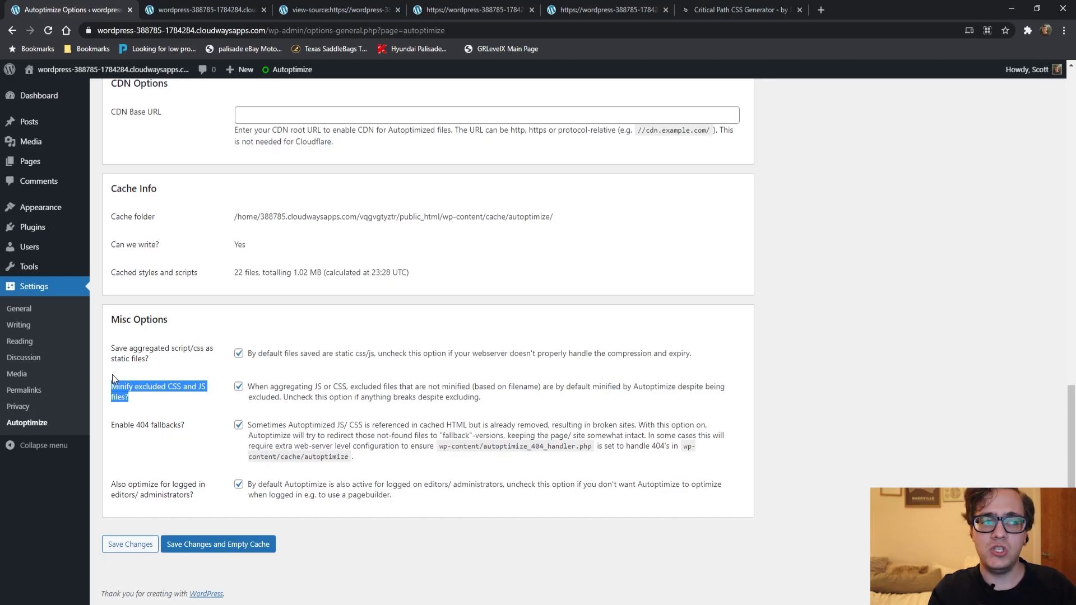
scroll(113, 378, "up", 1)
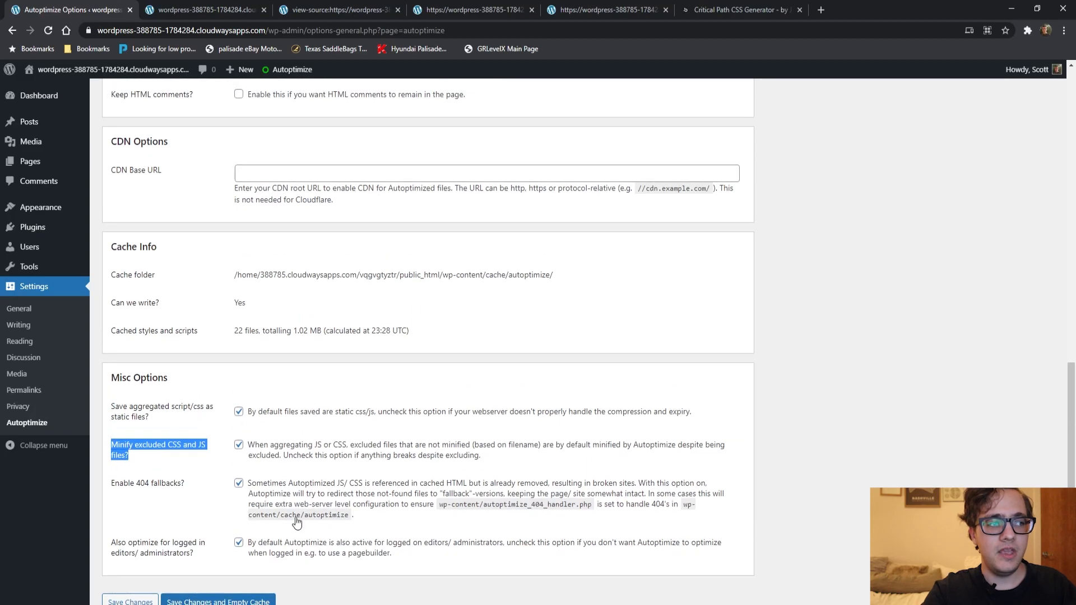
scroll(387, 513, "up", 1)
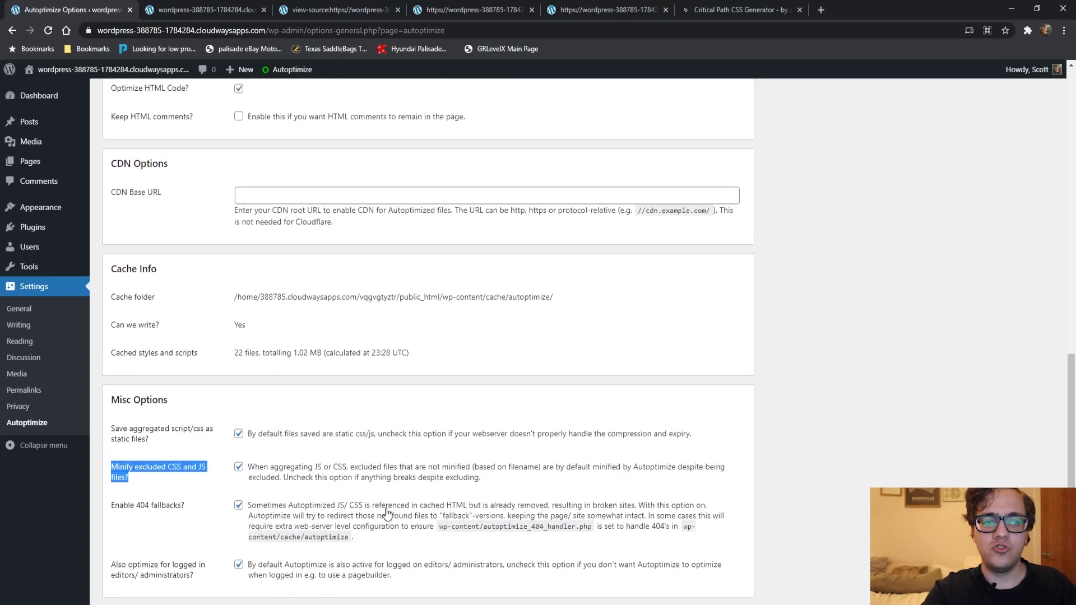
scroll(388, 513, "down", 2)
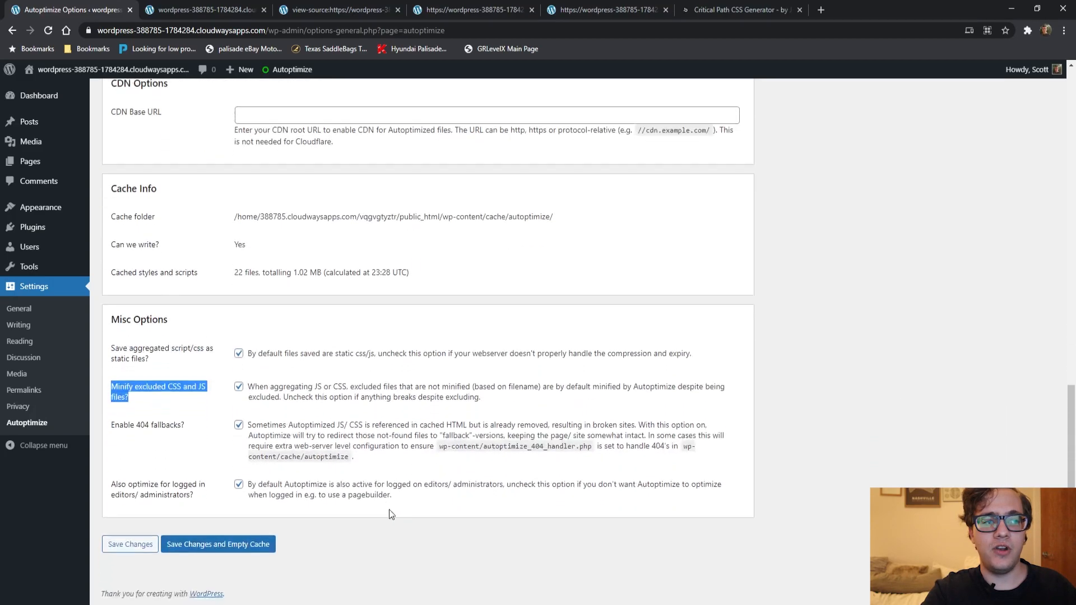
scroll(411, 486, "up", 1)
scroll(413, 487, "down", 1)
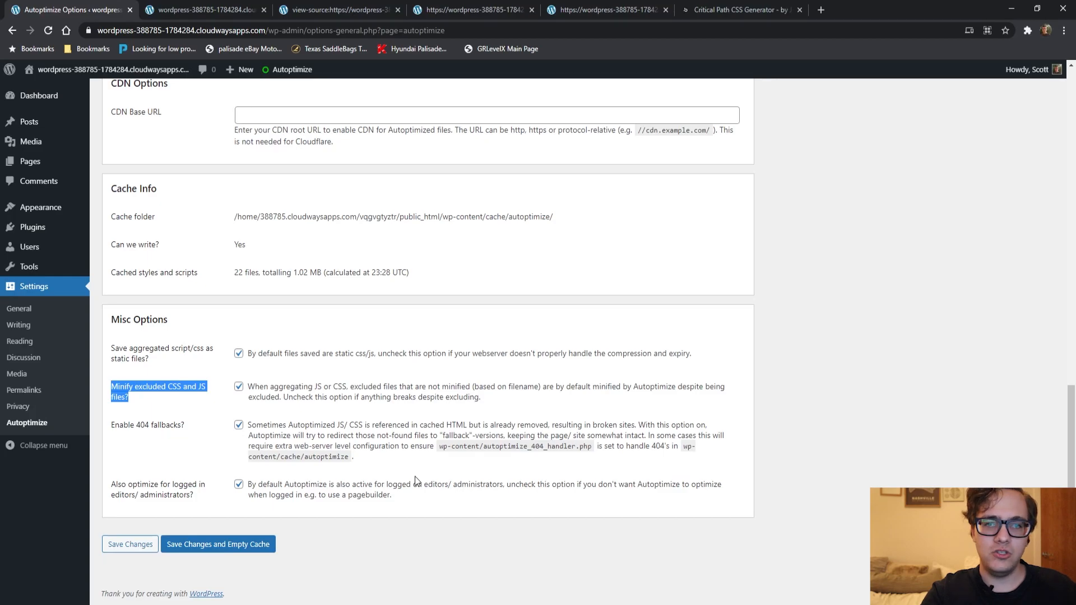
scroll(416, 480, "up", 2)
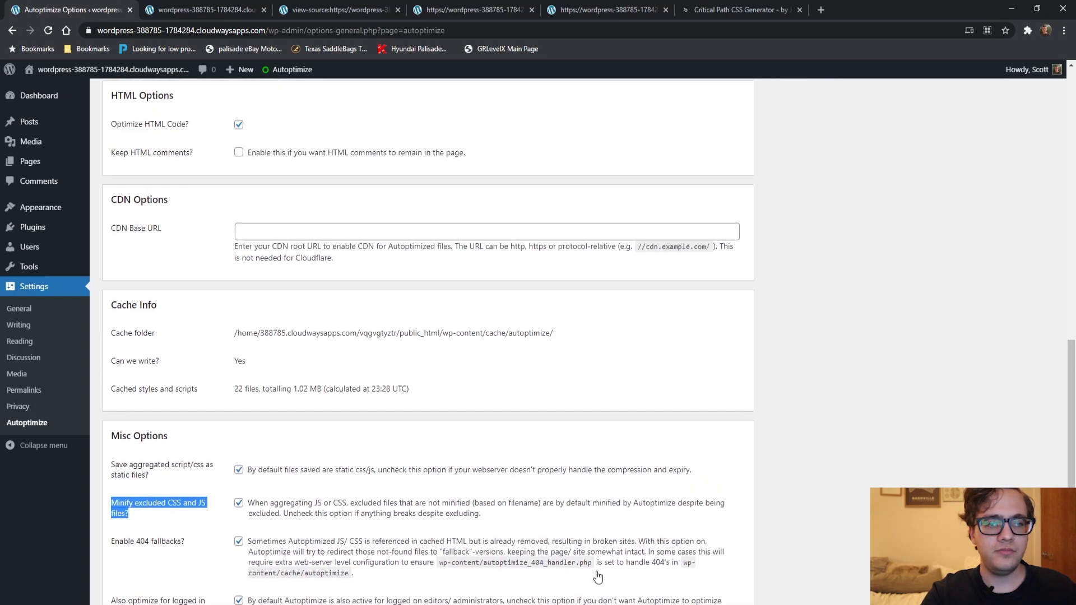
- Switch the Enable 404 fallbacks option off and back on
triple_click(654, 563)
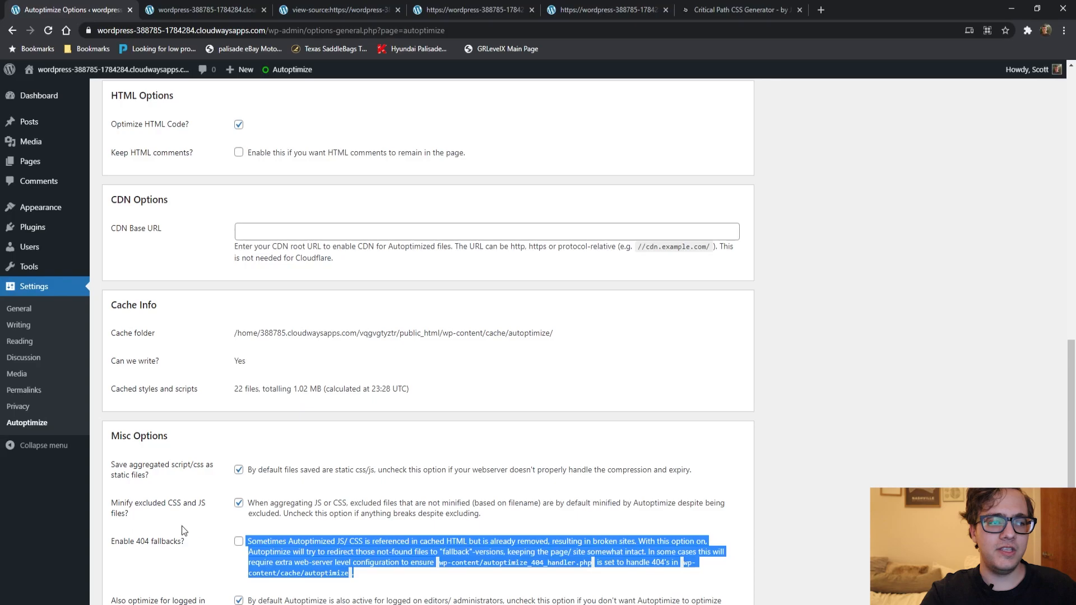
left_click(287, 544)
scroll(283, 510, "down", 2)
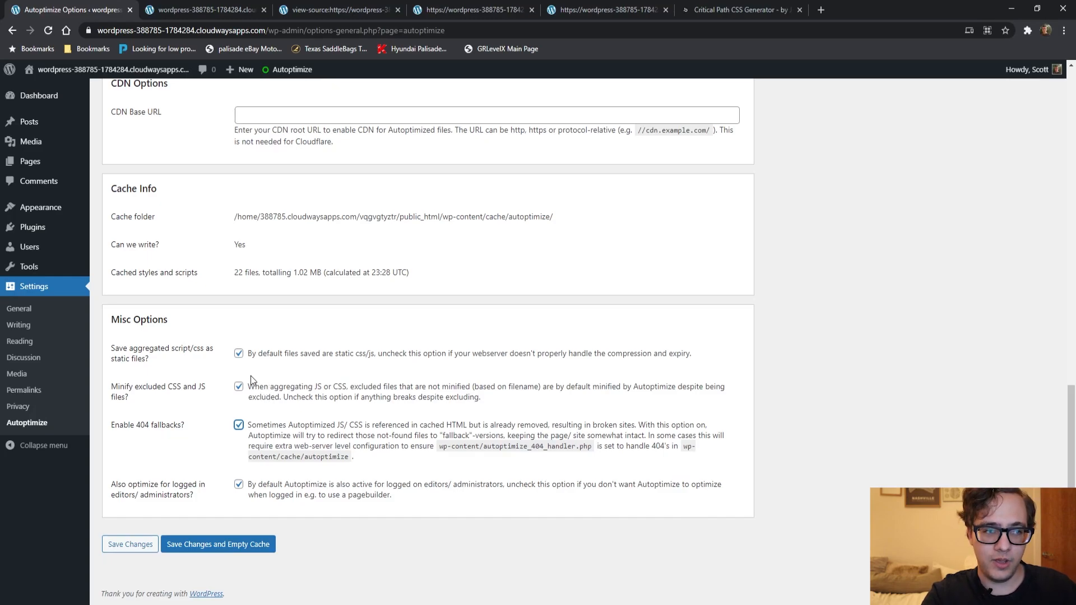
- Examine the option to also optimize for logged-in editors and administrators, switching it off and back on
left_click_drag(194, 497, 112, 479)
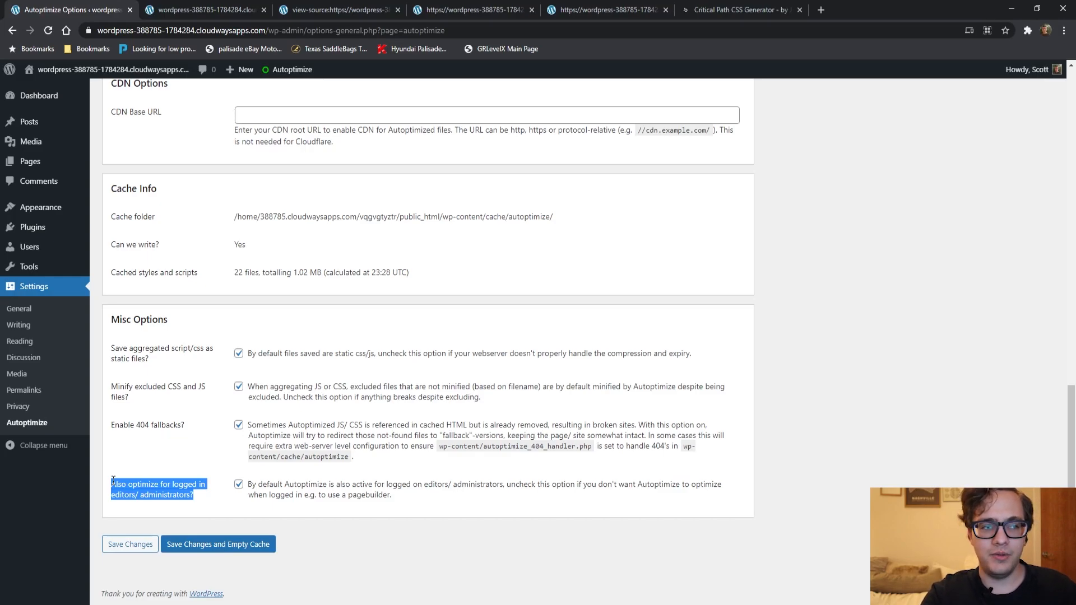
scroll(314, 429, "up", 1)
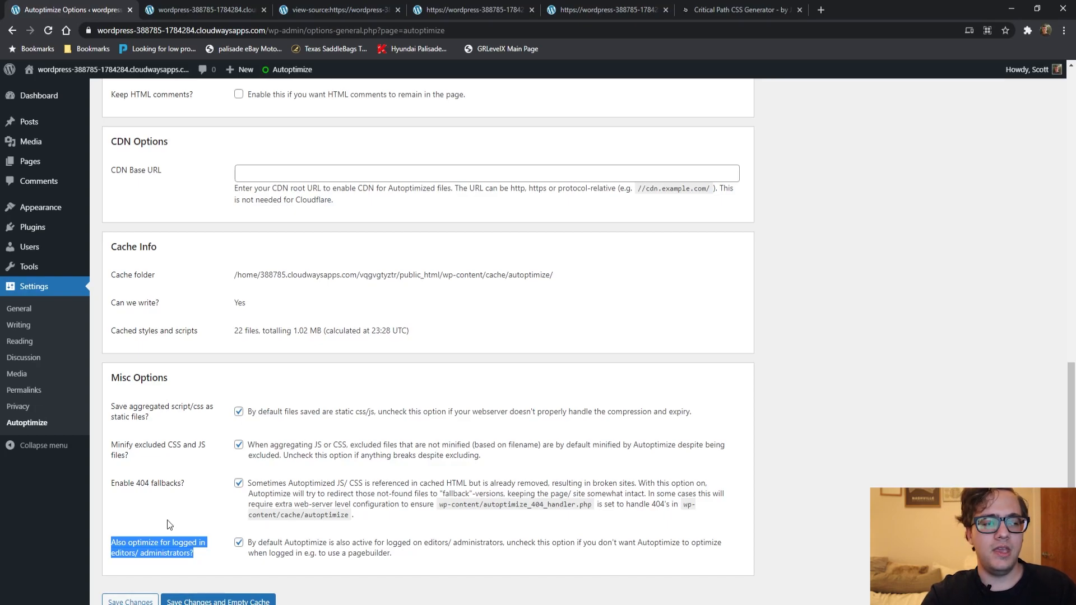
scroll(234, 527, "down", 1)
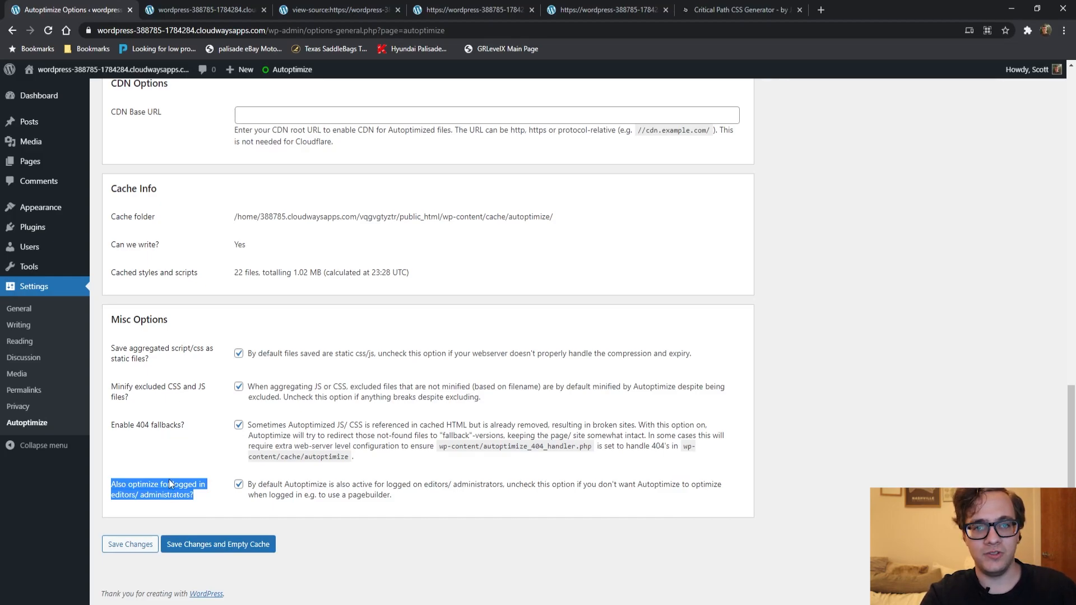
left_click(238, 484)
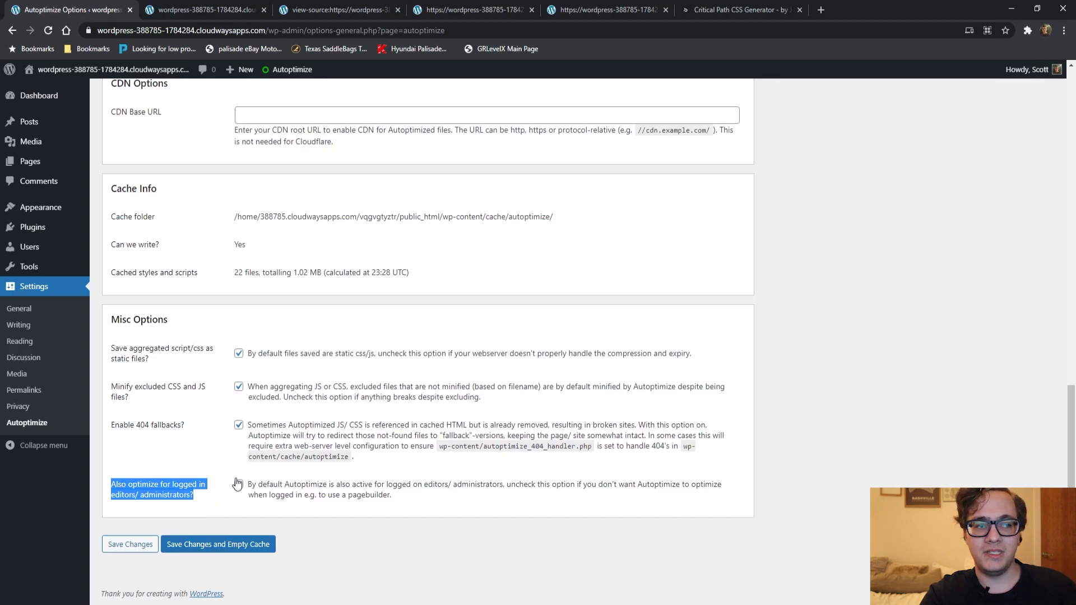
left_click(239, 484)
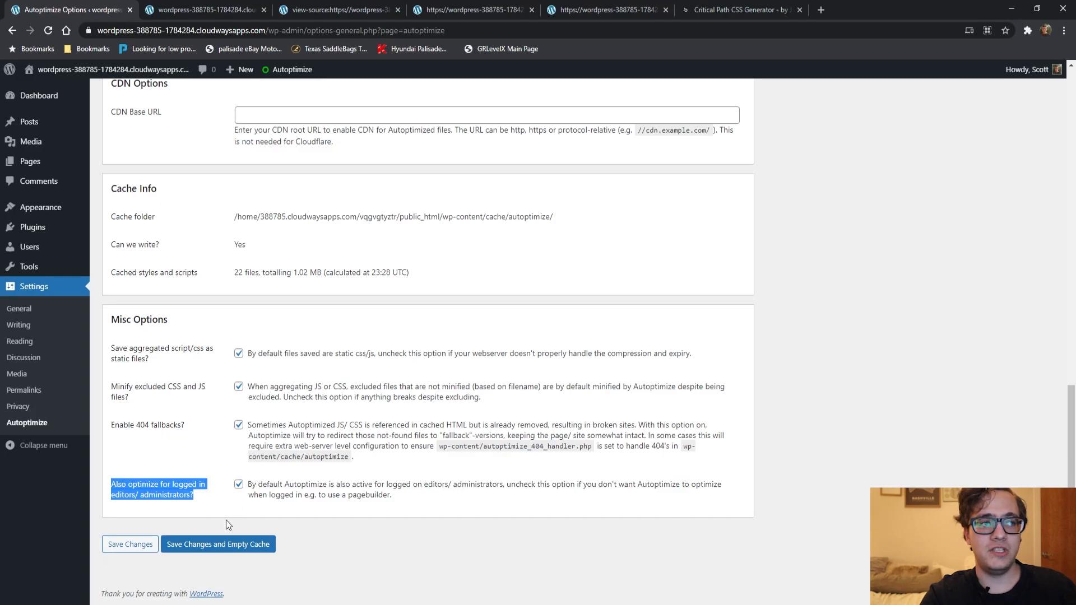
- Save the Autoptimize settings with the cache emptied, and look over the saved JavaScript, CSS and HTML options
left_click(218, 544)
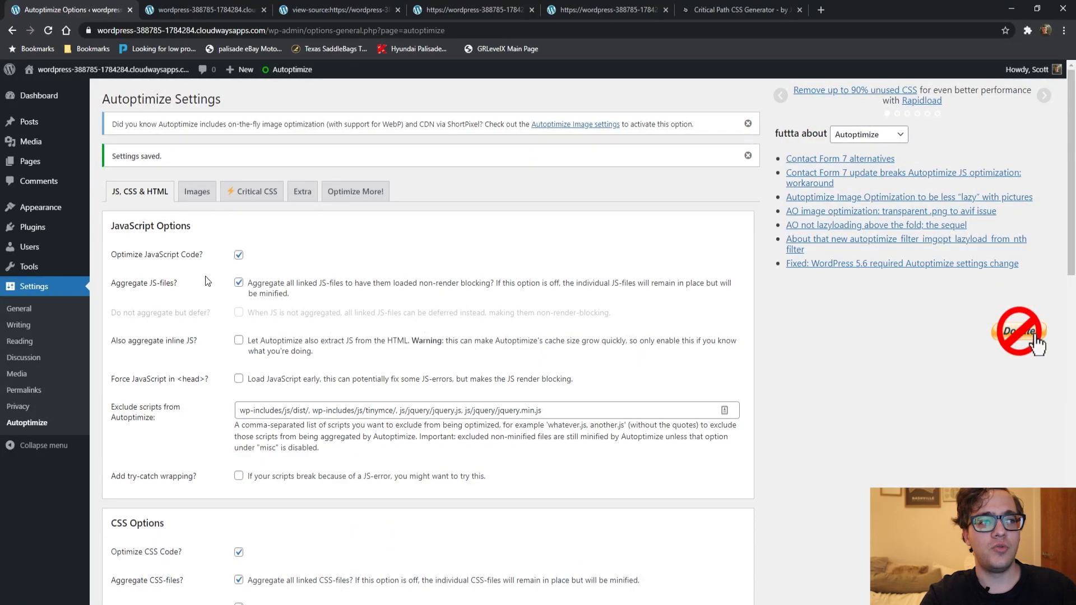
scroll(205, 268, "down", 2)
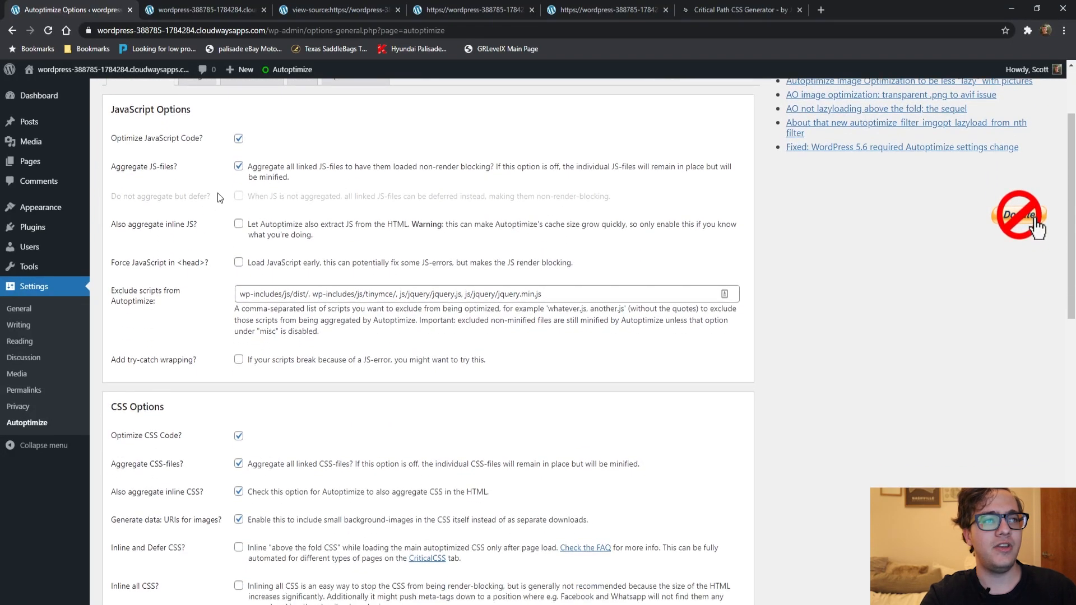
scroll(221, 193, "down", 5)
scroll(286, 417, "down", 8)
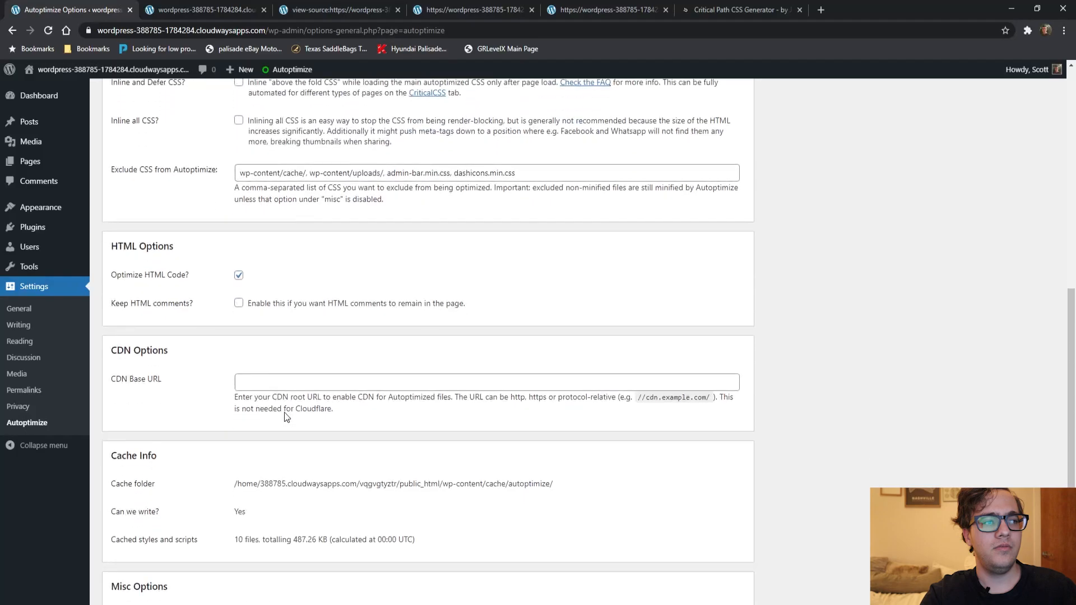
scroll(286, 417, "up", 15)
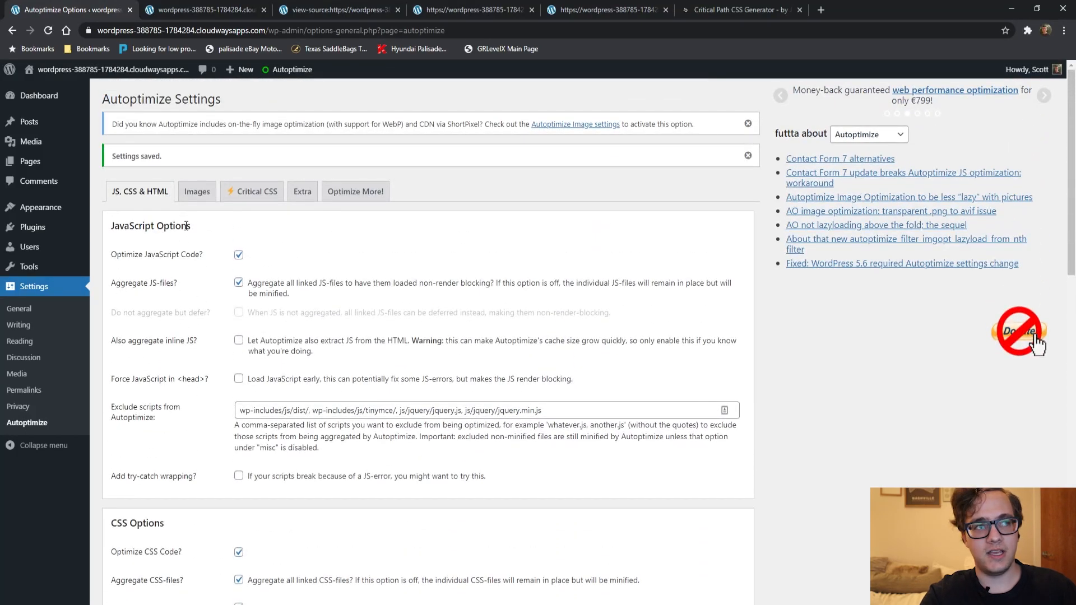
- Open Autoptimize's image settings and view the ShortPixel on-the-fly optimization options by switching them on and back off
left_click(197, 191)
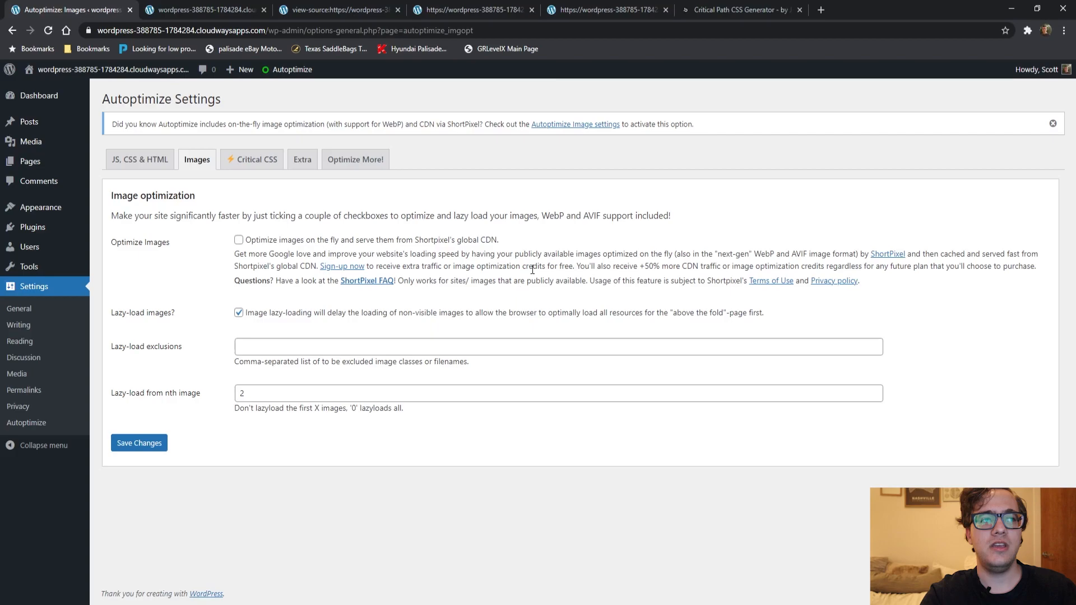
left_click_drag(529, 240, 298, 224)
left_click(186, 257)
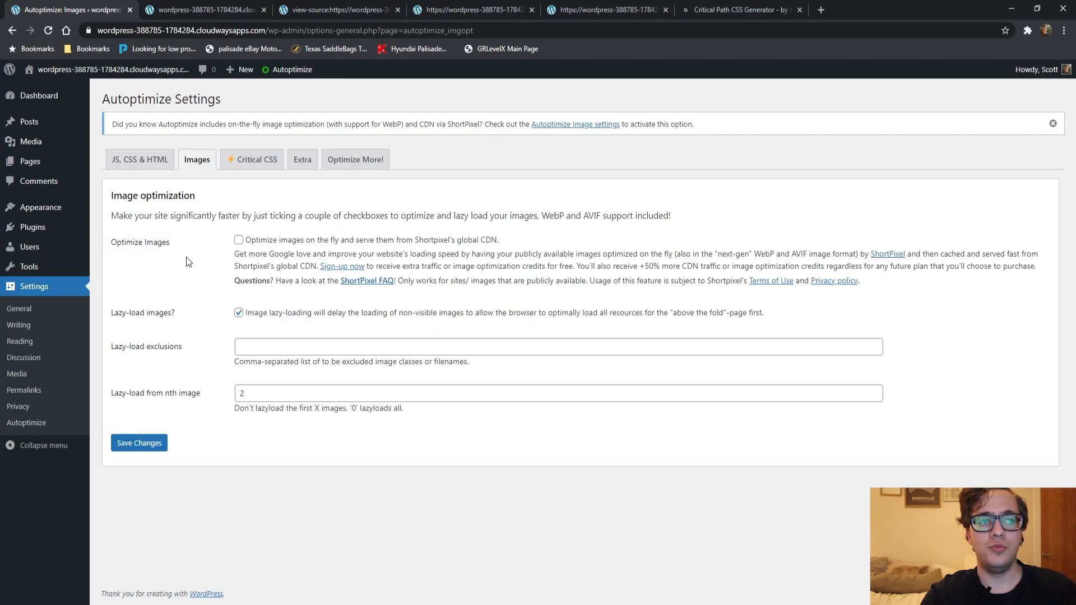
left_click(282, 241)
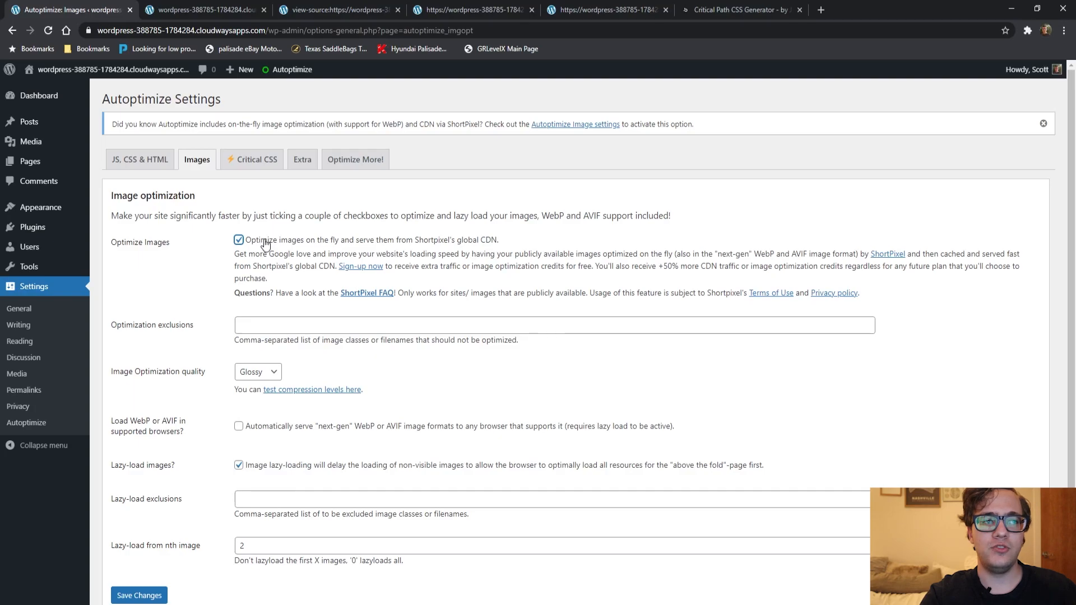
left_click(263, 242)
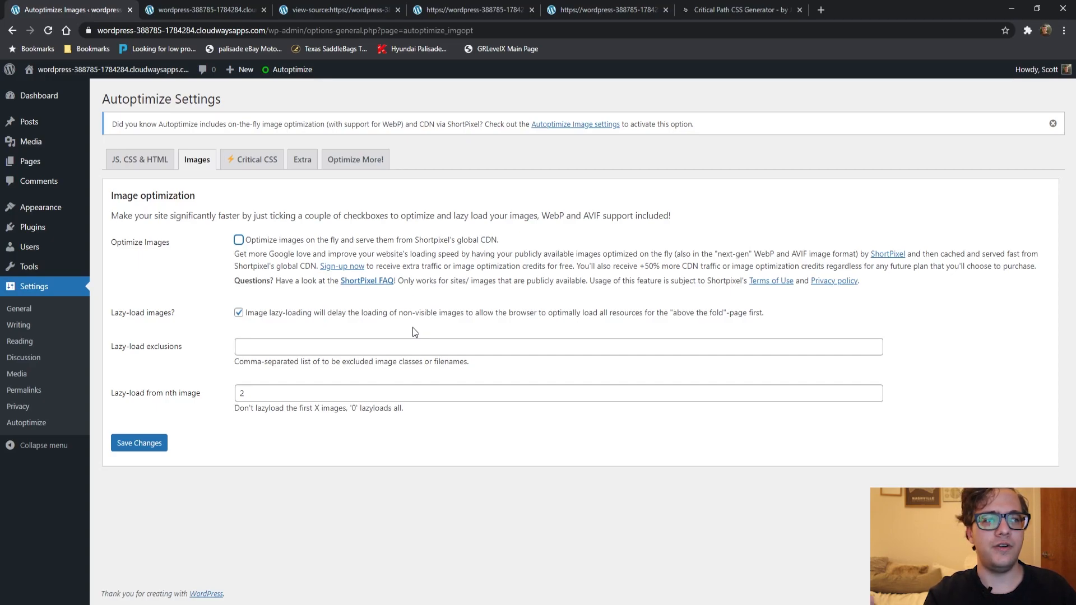
- Enter example.jpeg as a lazy-load exclusion after a glance at the site's front page
left_click(397, 346)
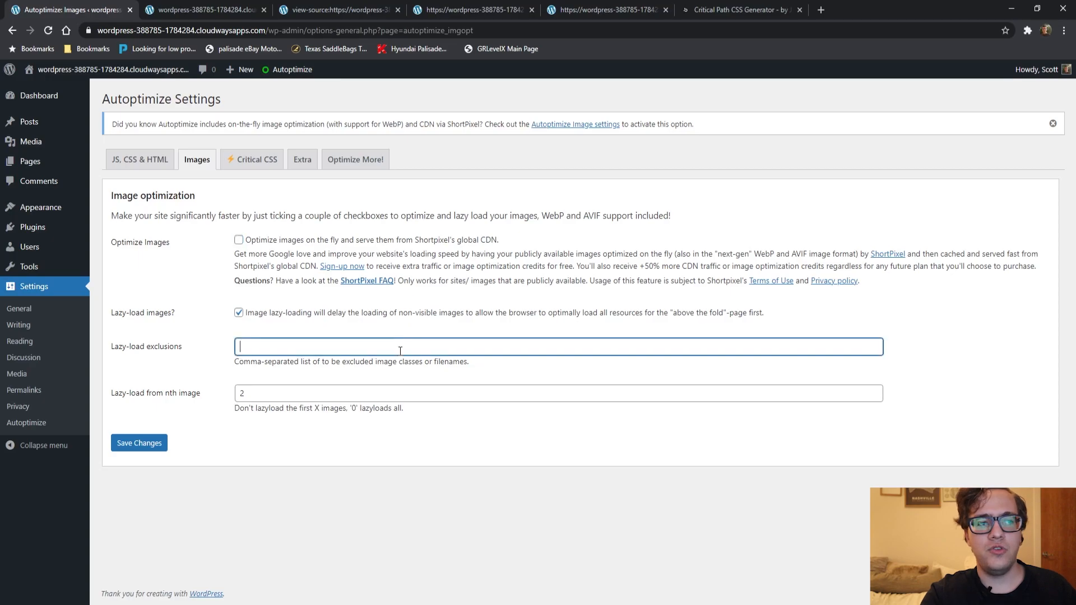
left_click_drag(430, 365, 343, 366)
double_click(343, 365)
left_click(297, 347)
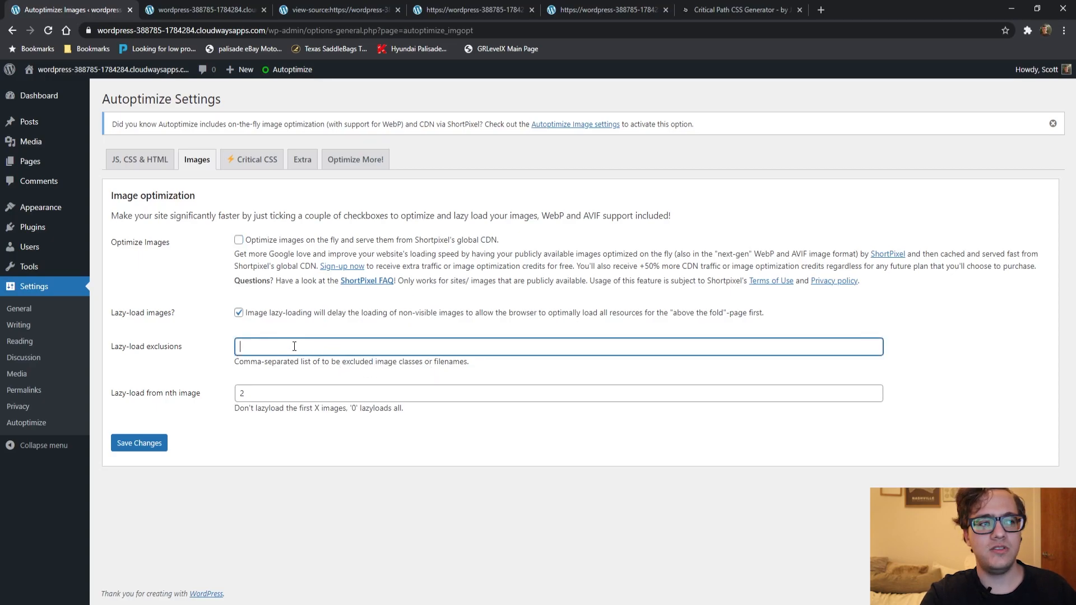
left_click(180, 7)
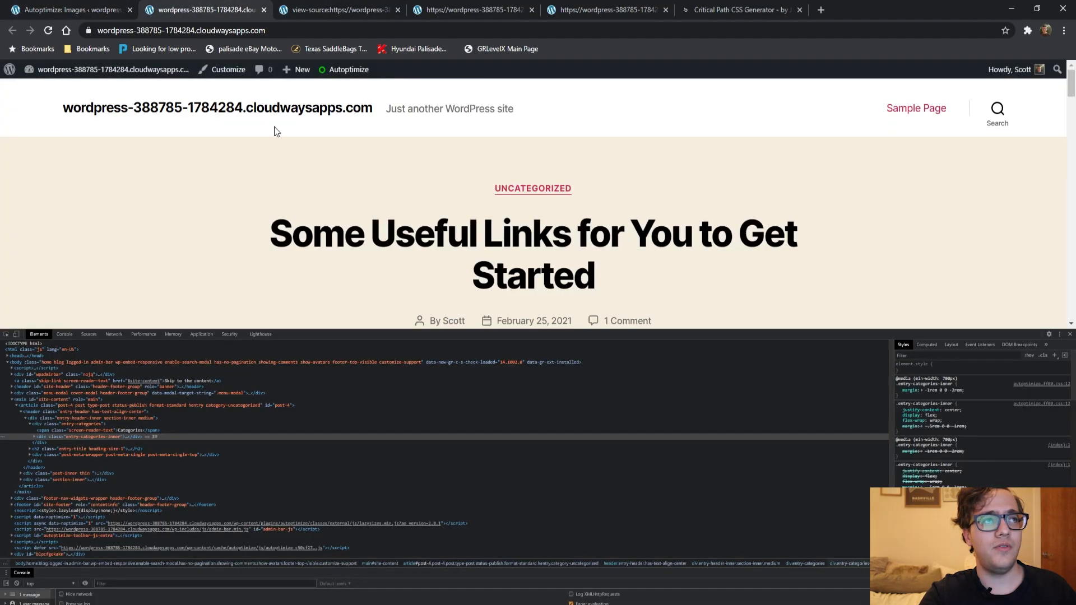
scroll(445, 129, "down", 6)
left_click(59, 10)
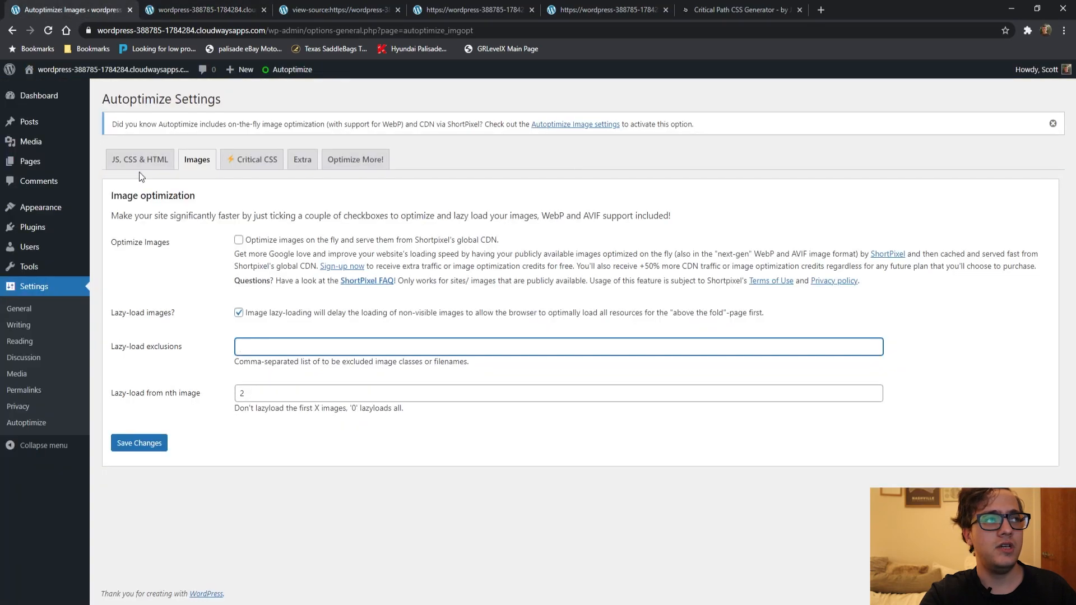
type("example,")
type("jpeg")
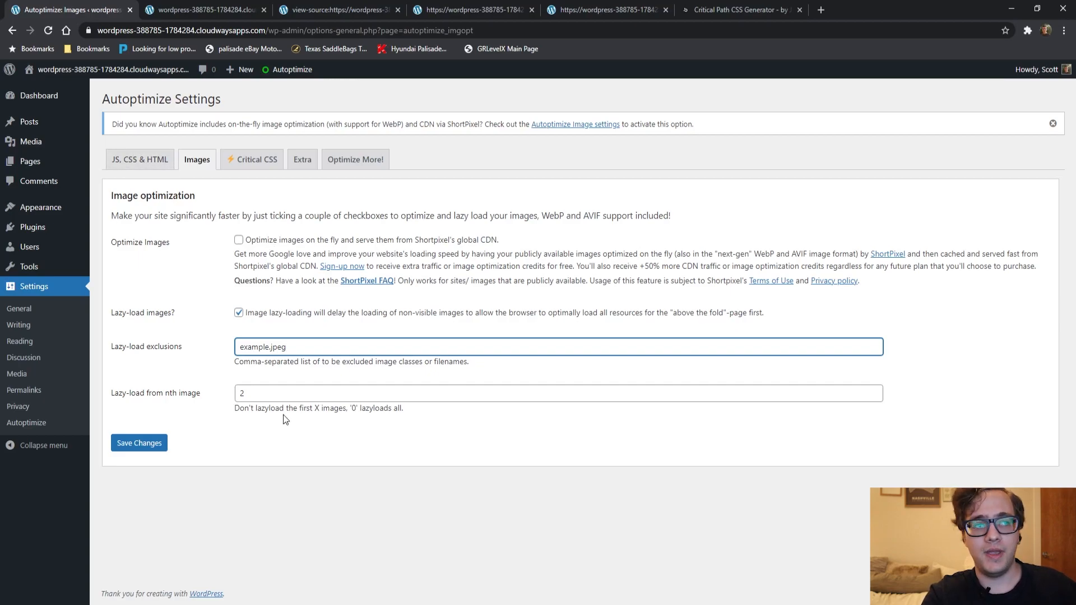
- Try 4 as the Lazy-load from nth image value and set it back to 2
key("Tab")
type("4")
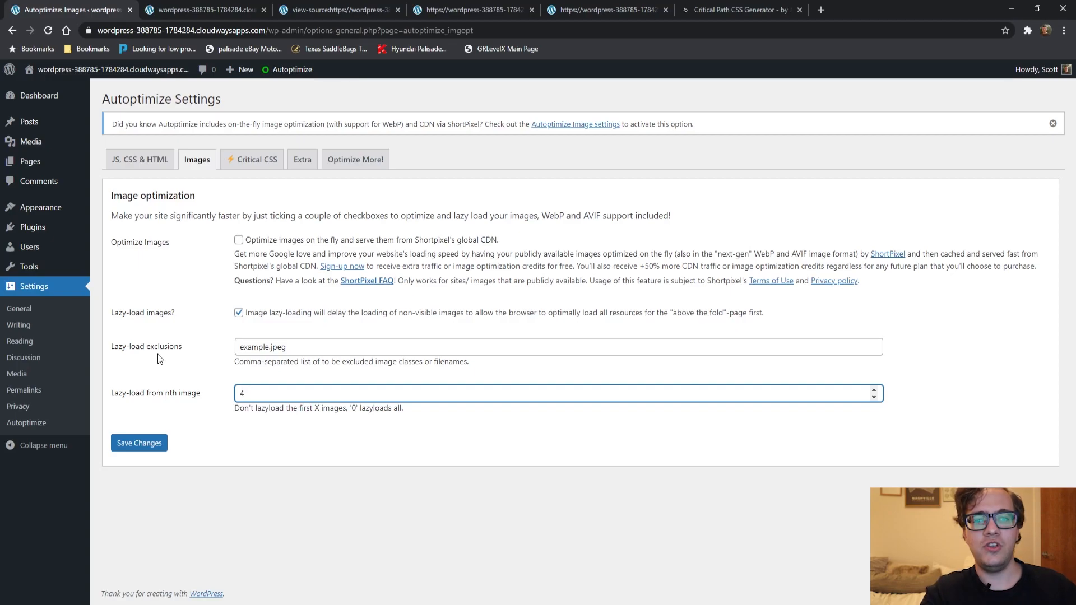
left_click_drag(261, 394, 122, 373)
type("2")
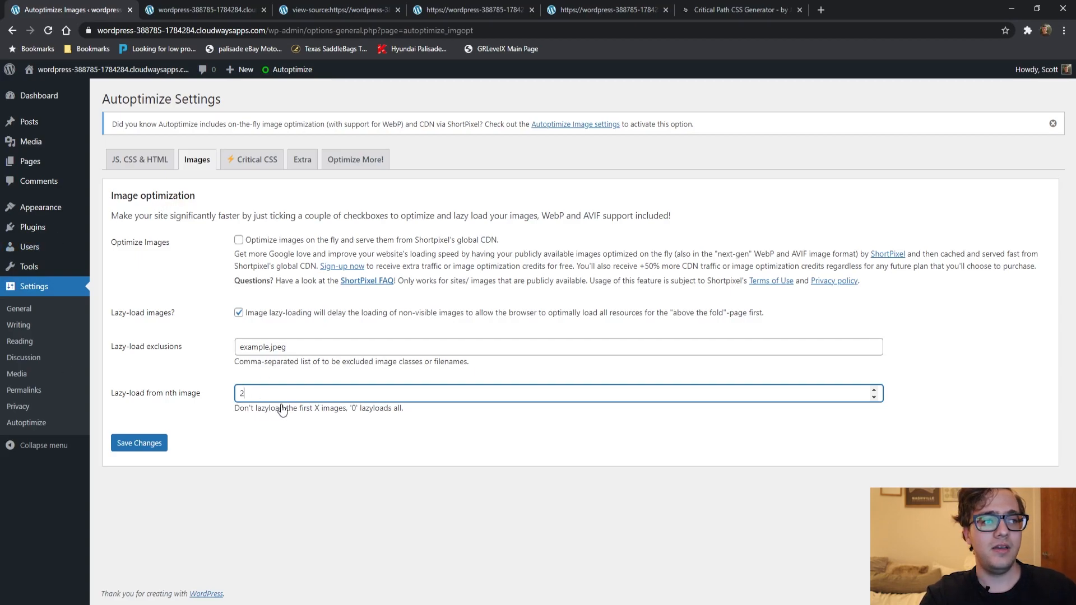
left_click(185, 389)
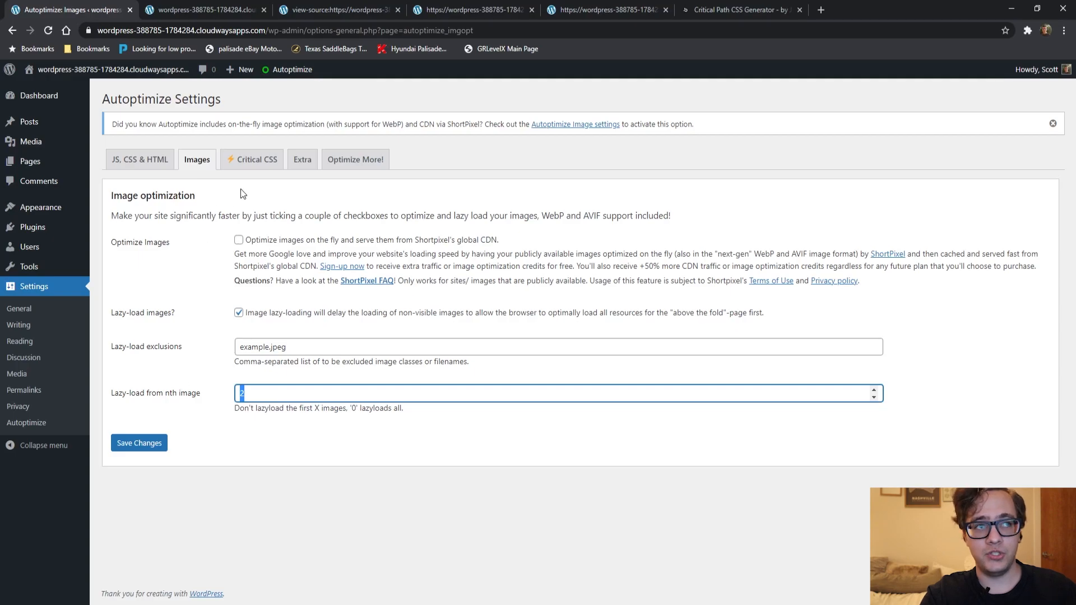
- Open Autoptimize's Critical CSS settings
left_click(247, 168)
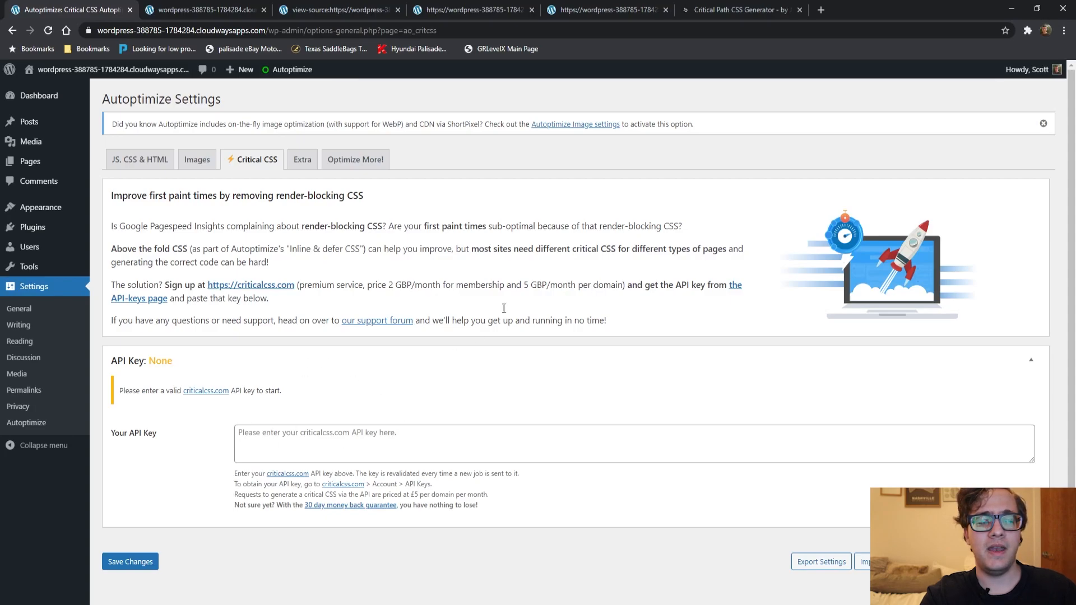
- Look over the Critical CSS page and open Autoptimize's Extra auto-optimization settings
scroll(326, 343, "down", 1)
scroll(325, 344, "up", 1)
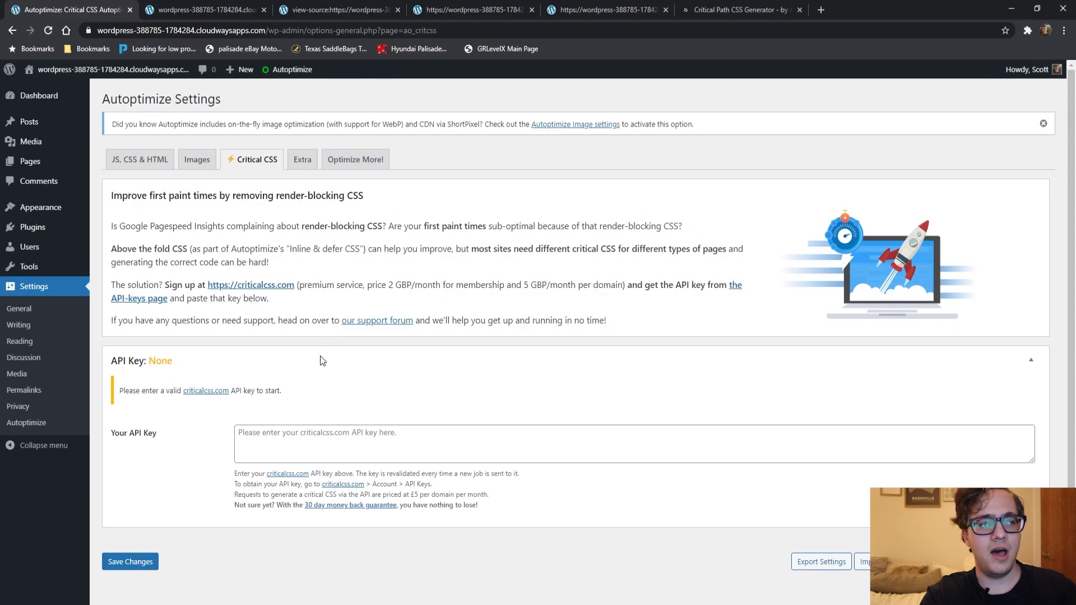
left_click(308, 164)
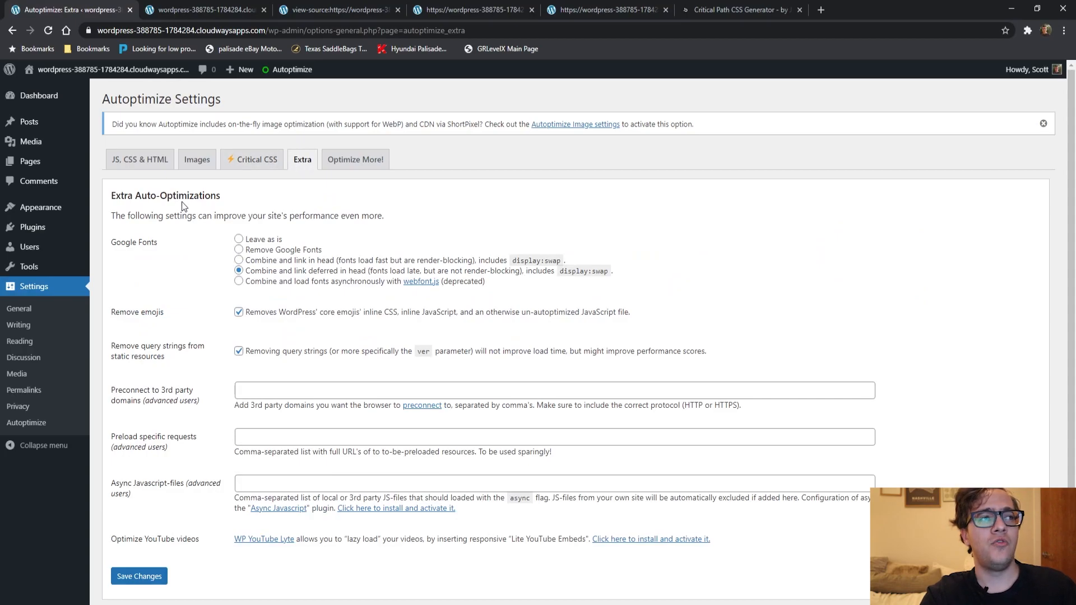
left_click_drag(158, 220, 159, 223)
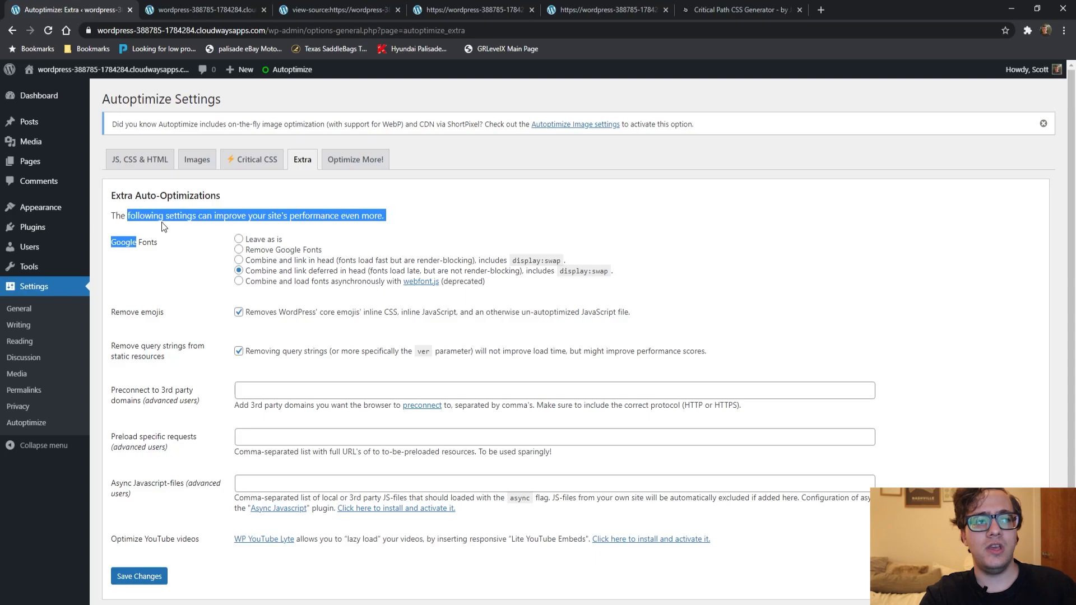
left_click(159, 225)
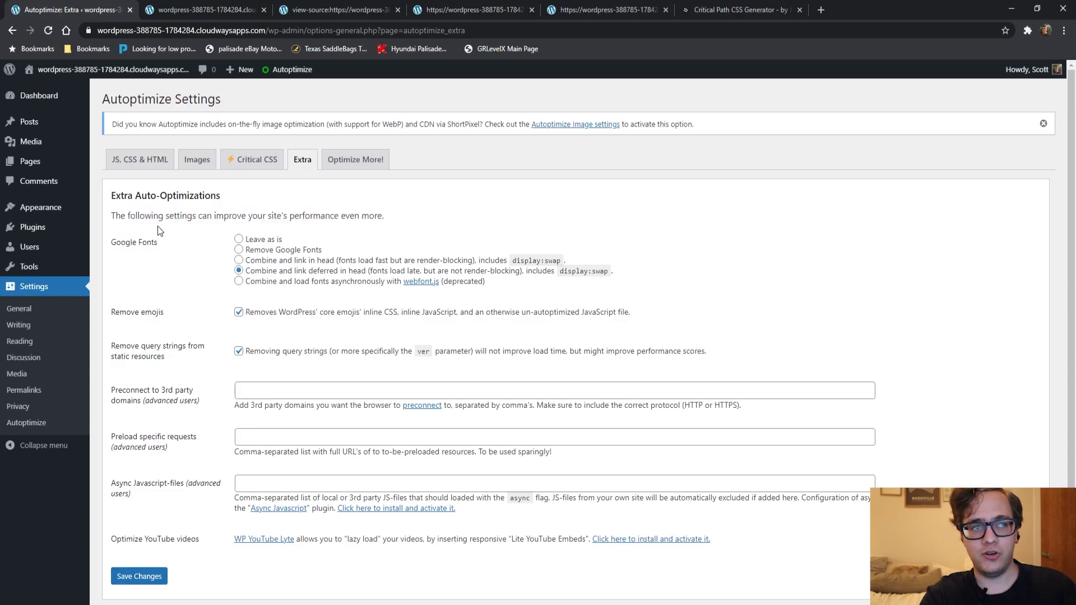
- Examine the Google Fonts choices, comparing deferred linking, linking in head, asynchronous webfont.js loading and removing the fonts
left_click_drag(157, 243, 112, 245)
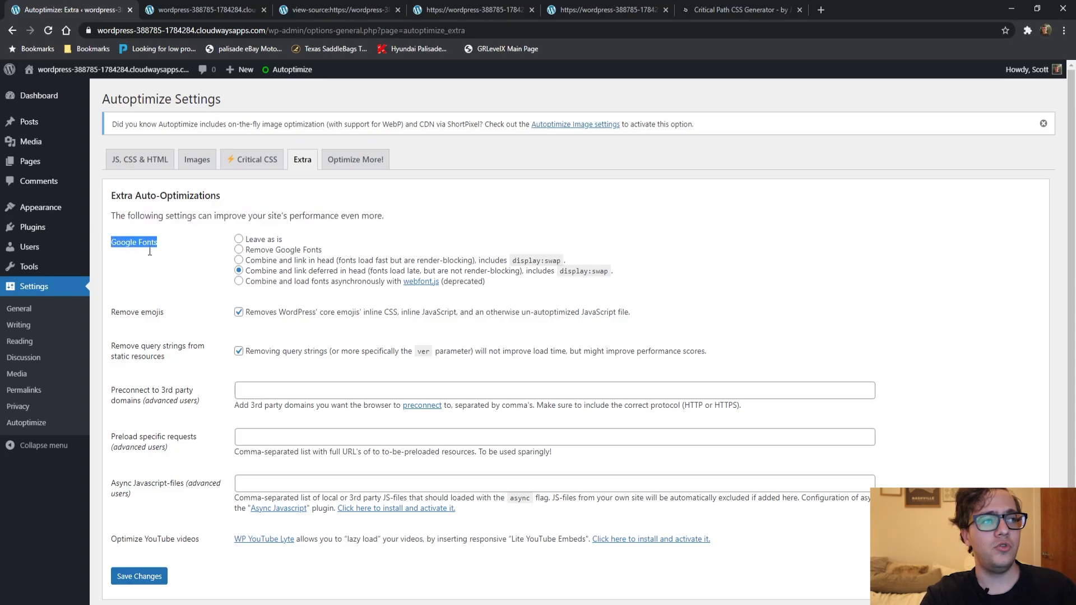
left_click(305, 270)
left_click_drag(305, 271, 516, 272)
left_click_drag(592, 272, 561, 271)
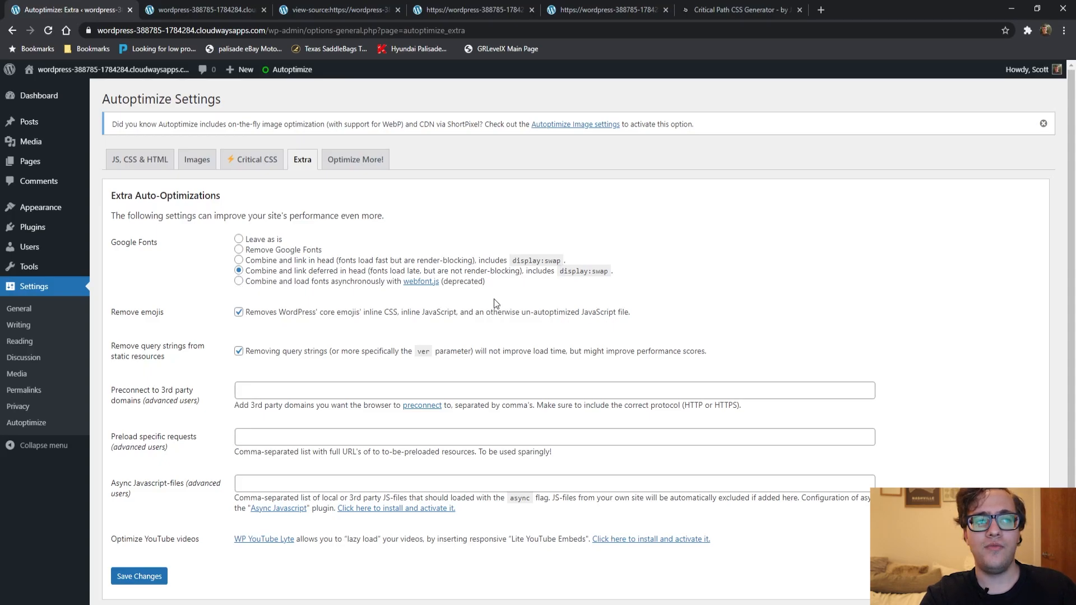
left_click_drag(456, 285, 449, 280)
left_click(433, 303)
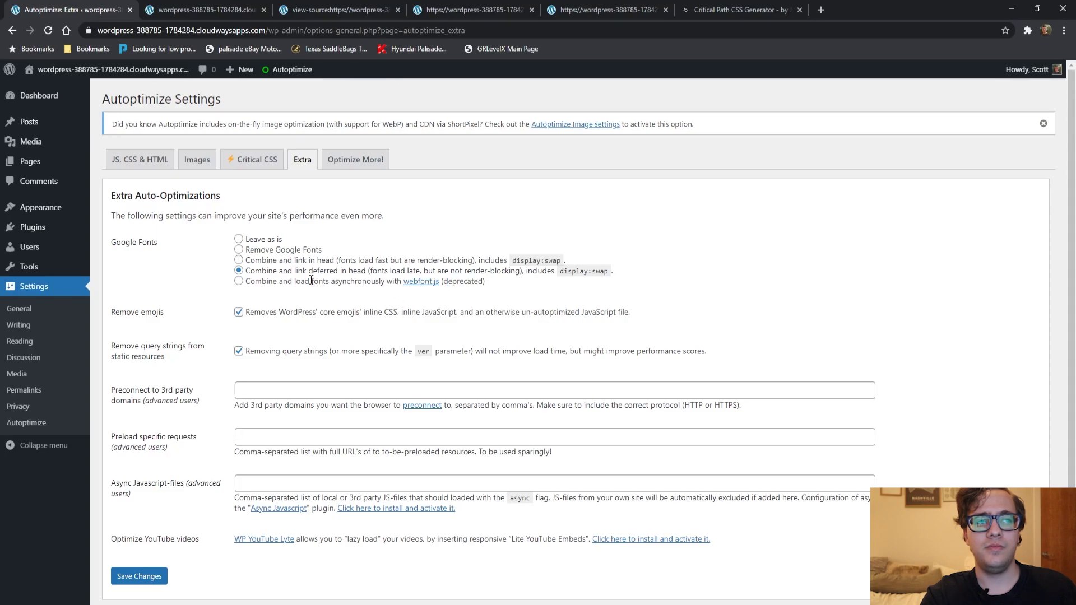
left_click_drag(273, 260, 569, 260)
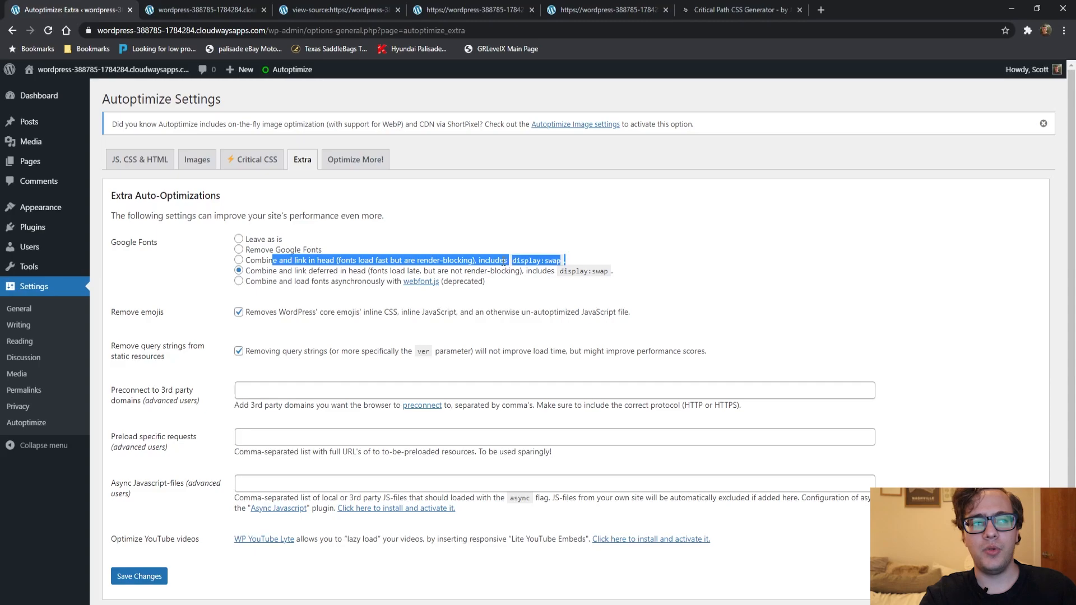
left_click_drag(332, 249, 247, 251)
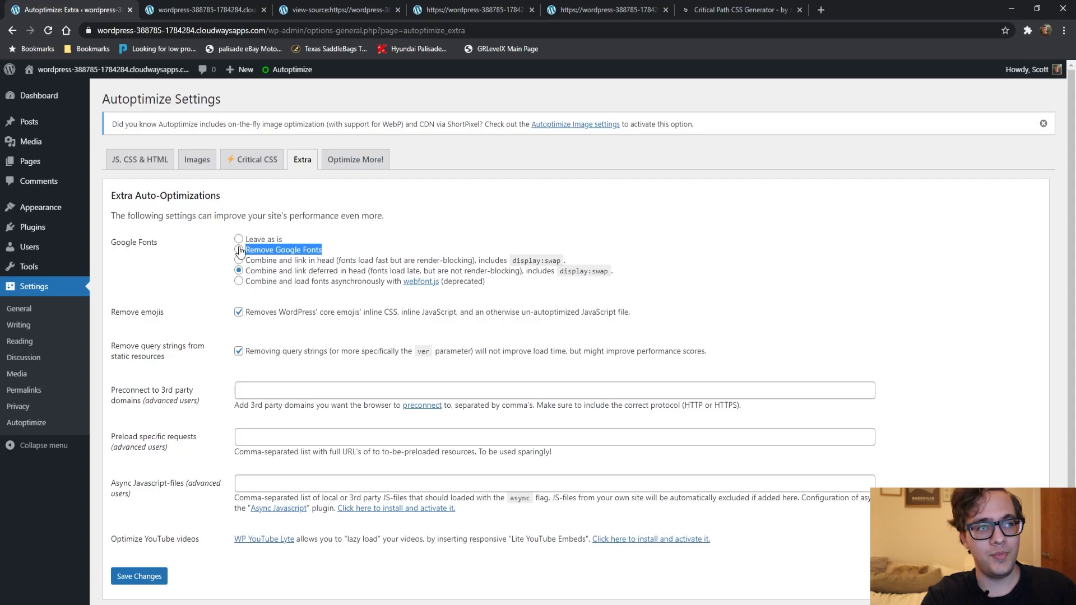
- Review the options for removing emojis and for removing query strings from static resources
left_click(174, 311)
left_click_drag(174, 311, 109, 312)
left_click(111, 315)
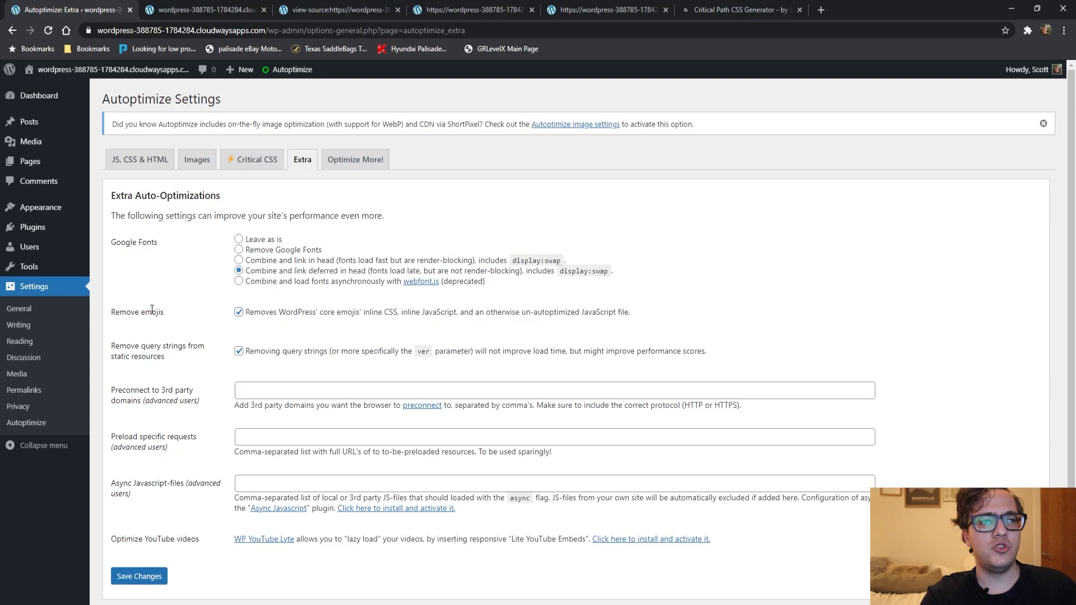
scroll(152, 306, "down", 1)
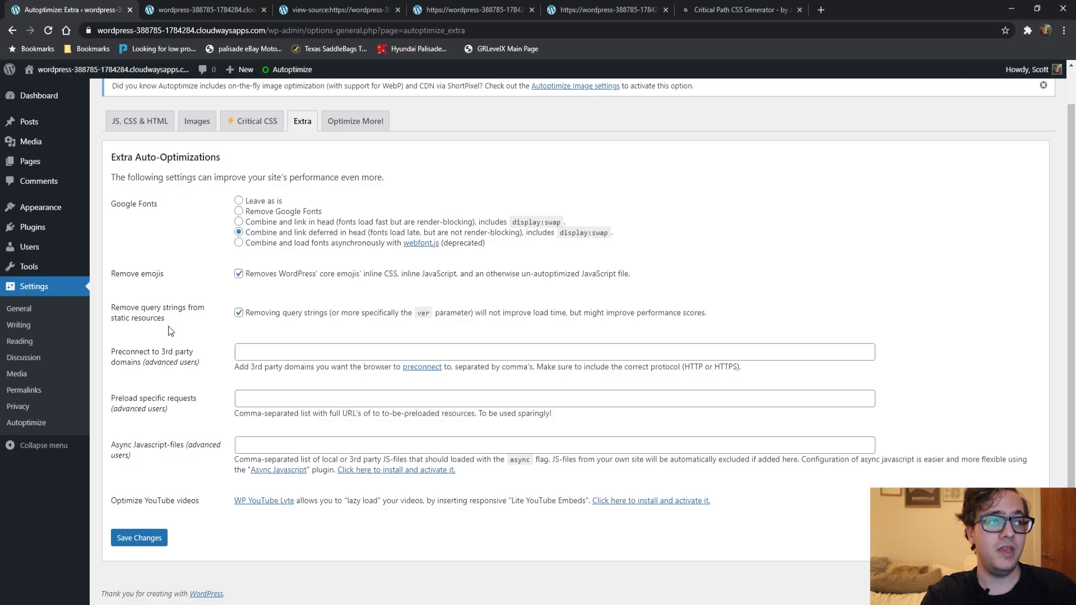
left_click_drag(177, 327, 113, 305)
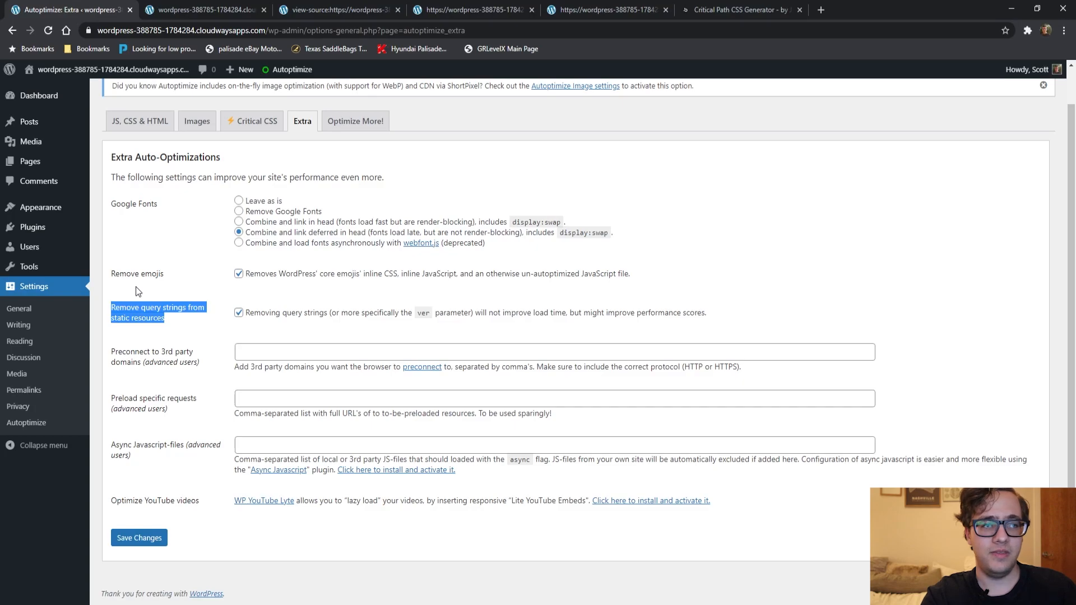
scroll(520, 318, "up", 1)
scroll(522, 319, "down", 1)
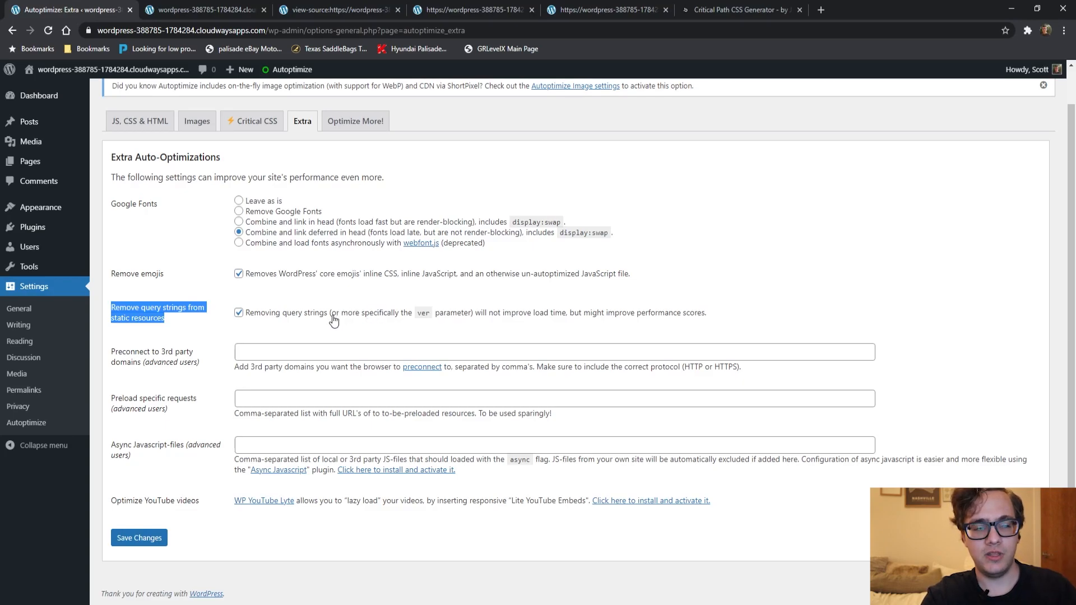
- Review the advanced fields for preconnecting to third-party domains and preloading specific requests
left_click_drag(205, 365, 117, 351)
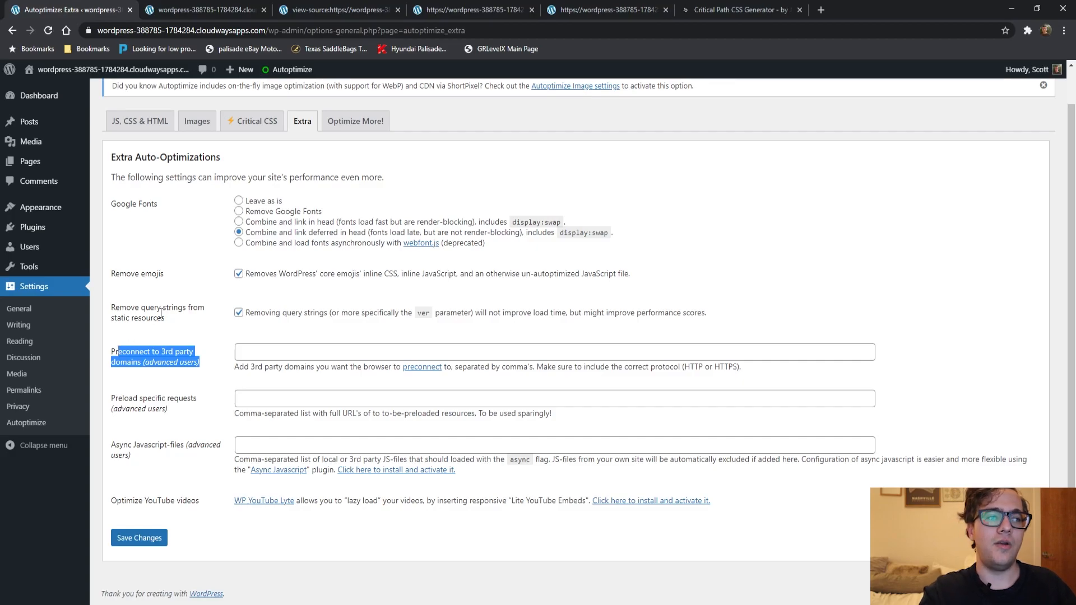
left_click(303, 421)
scroll(248, 396, "up", 1)
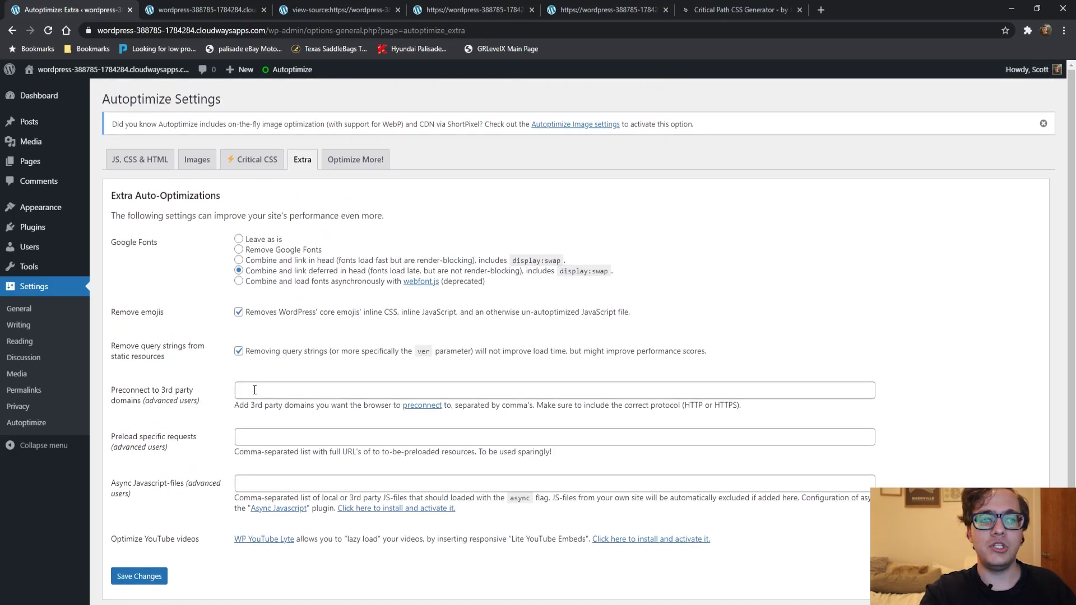
scroll(254, 390, "down", 1)
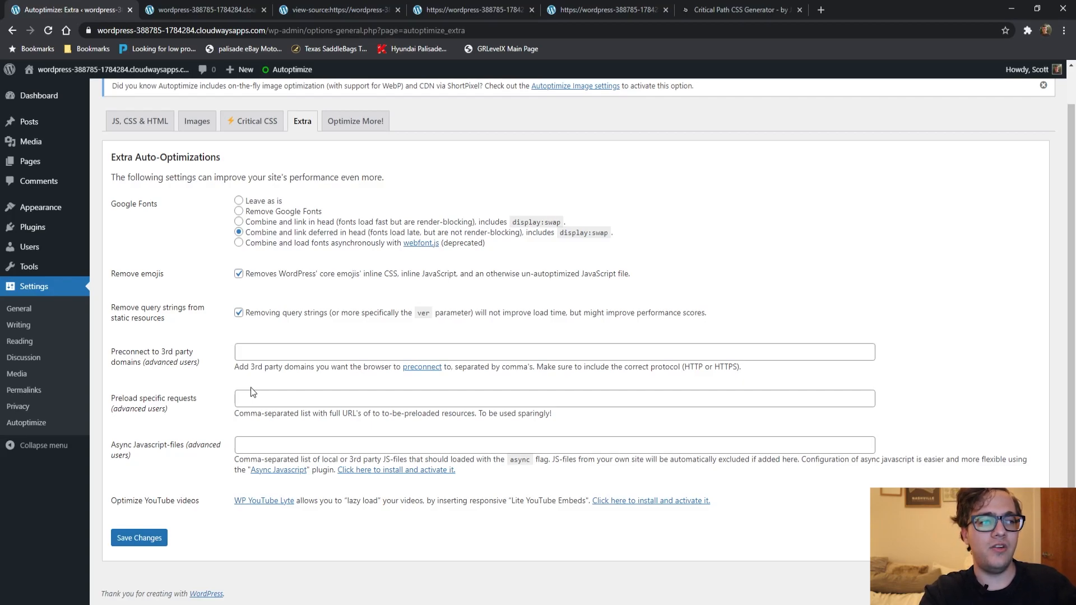
left_click(256, 401)
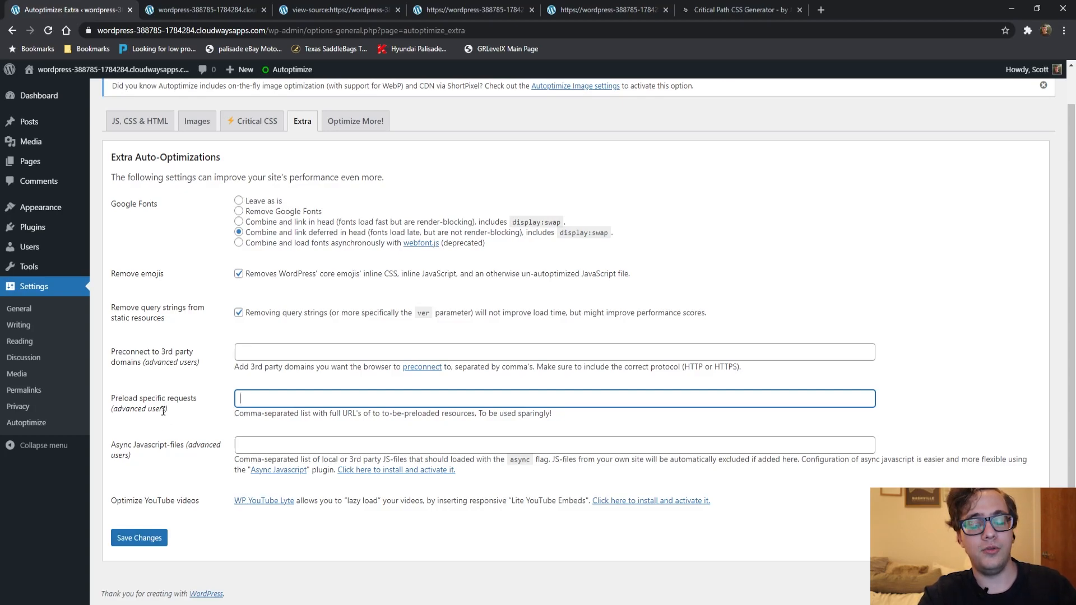
left_click(196, 359)
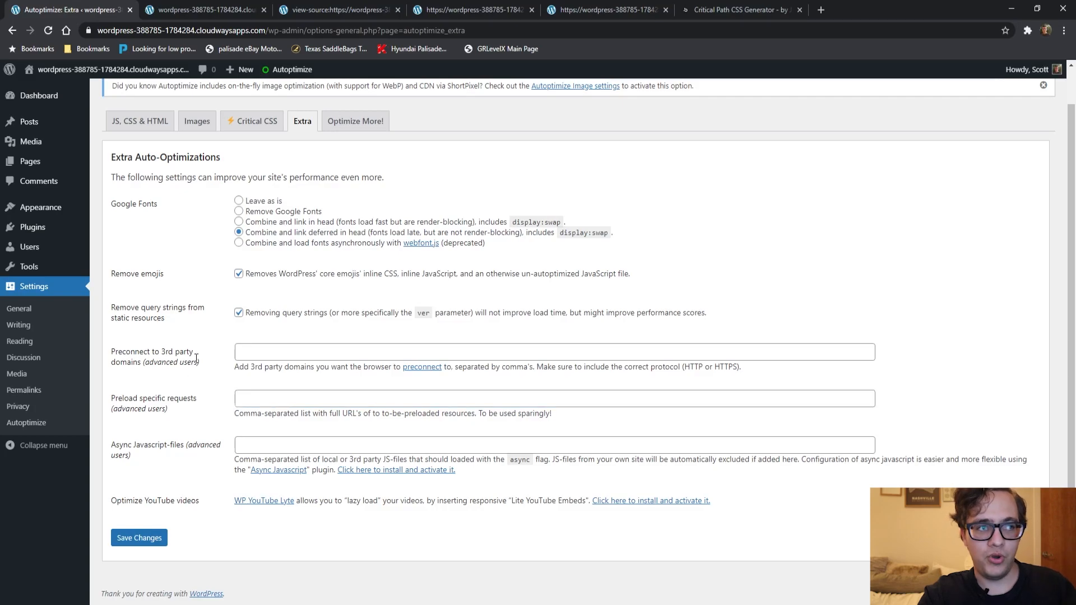
triple_click(196, 359)
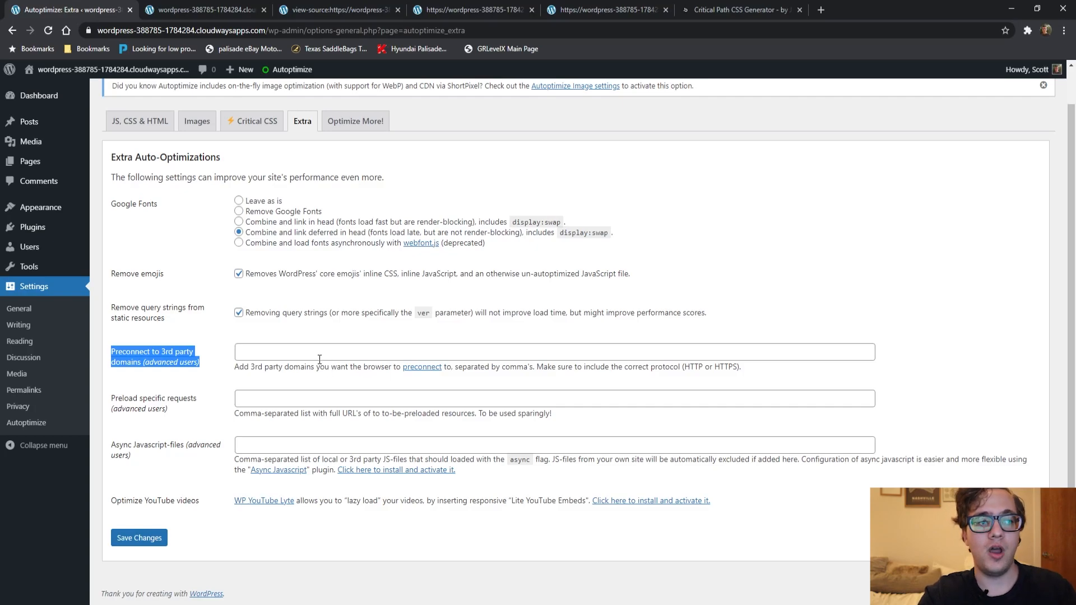
- Open Autoptimize's Optimize More! page and look over the listed power-ups and related services
left_click(347, 123)
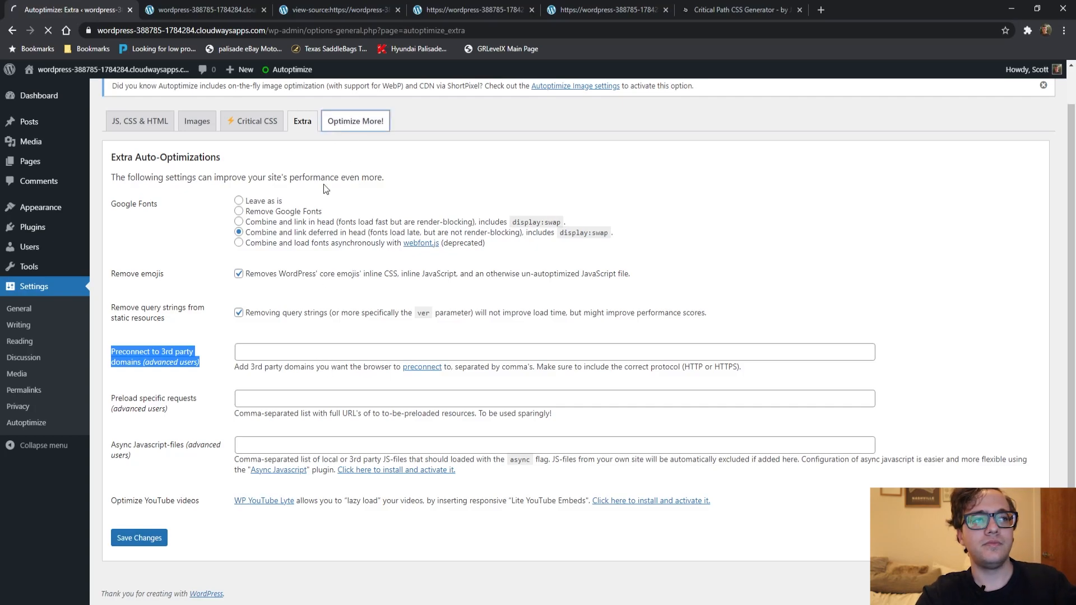
scroll(420, 294, "down", 1)
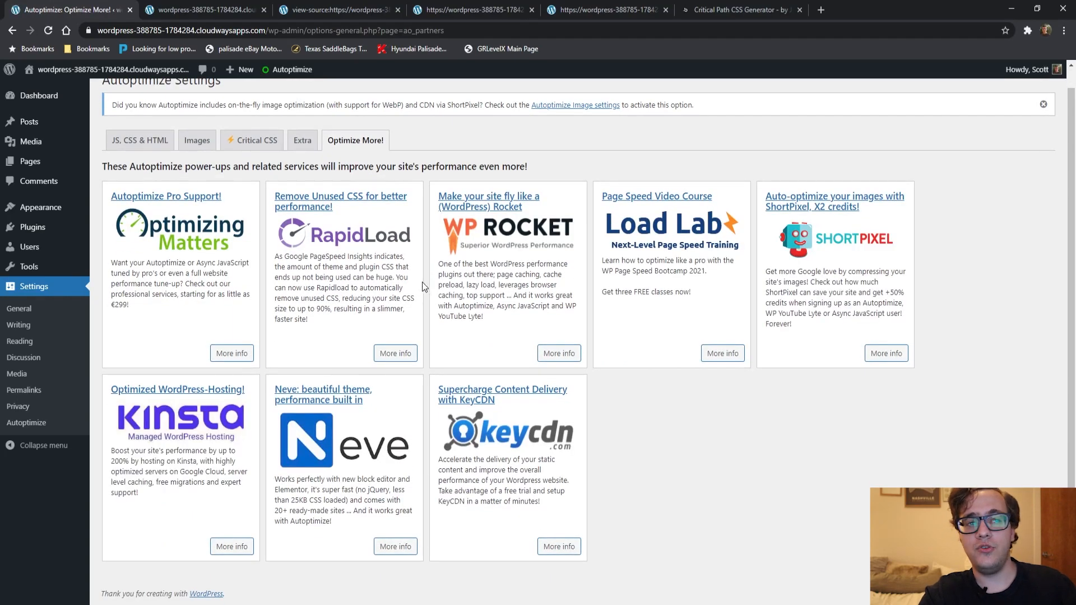